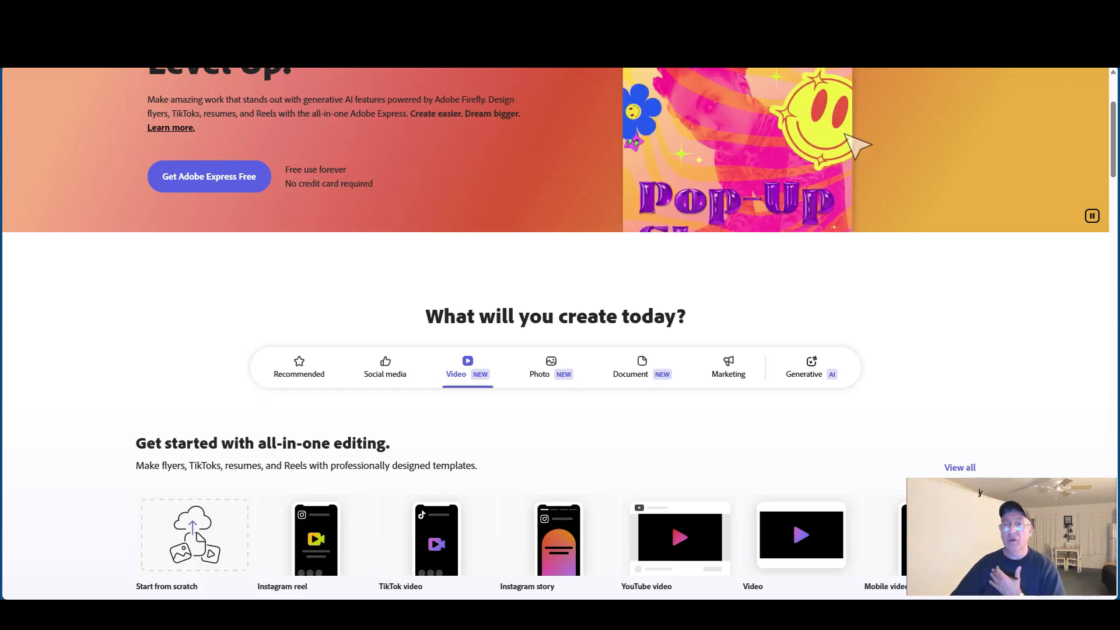
Step: Review the Adobe Express landing page, including its creation tools, templates and the Free, Premium and Teams plans
{"action": "scroll", "coordinate": [560, 333], "scroll_direction": "down", "scroll_amount": 3}
{"action": "scroll", "coordinate": [560, 332], "scroll_direction": "down", "scroll_amount": 15}
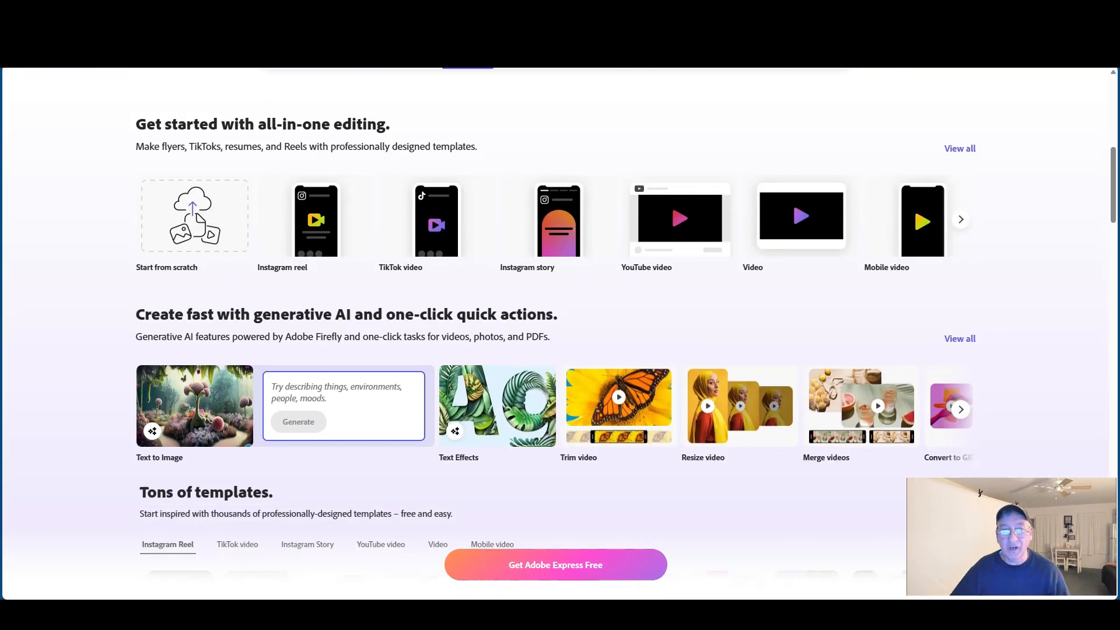
{"action": "scroll", "coordinate": [560, 332], "scroll_direction": "down", "scroll_amount": 15}
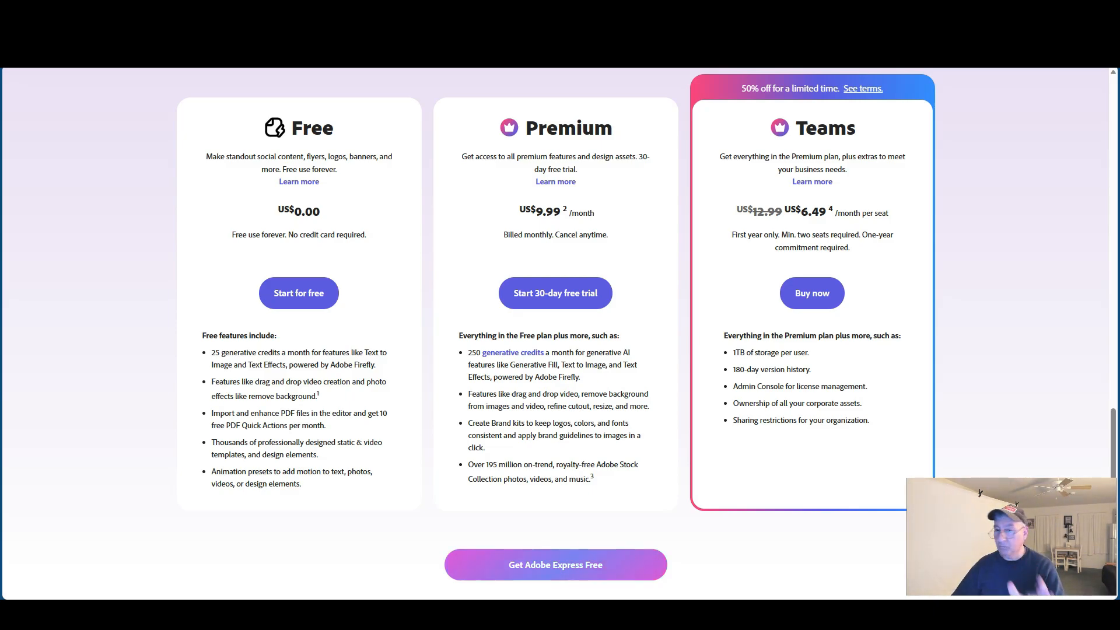
{"action": "scroll", "coordinate": [559, 321], "scroll_direction": "up", "scroll_amount": 5}
{"action": "scroll", "coordinate": [558, 320], "scroll_direction": "up", "scroll_amount": 15}
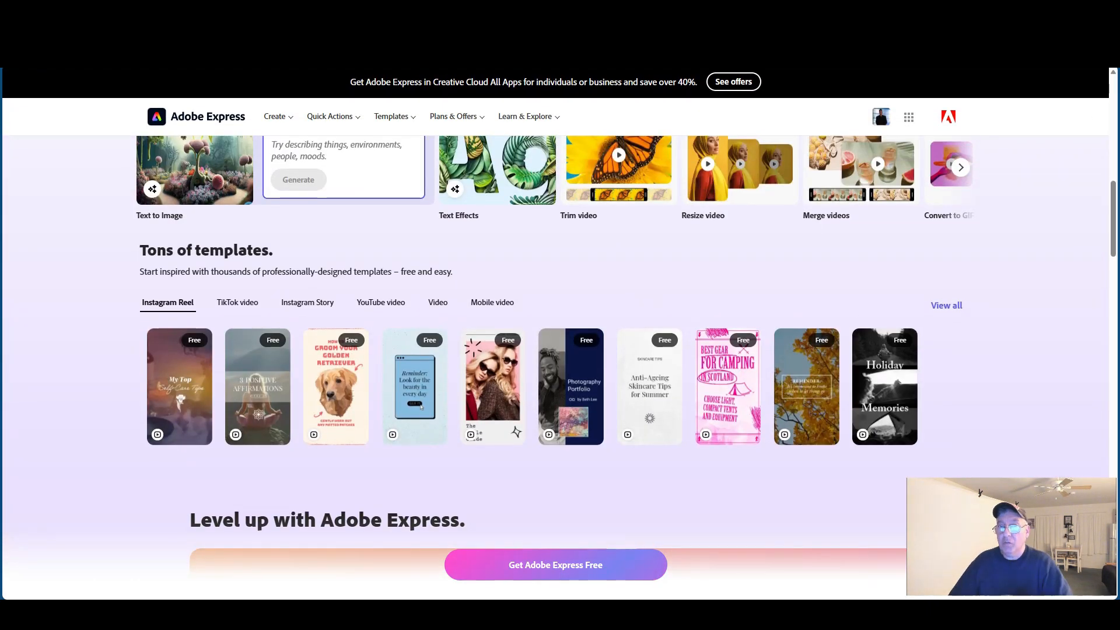
{"action": "scroll", "coordinate": [840, 327], "scroll_direction": "up", "scroll_amount": 7}
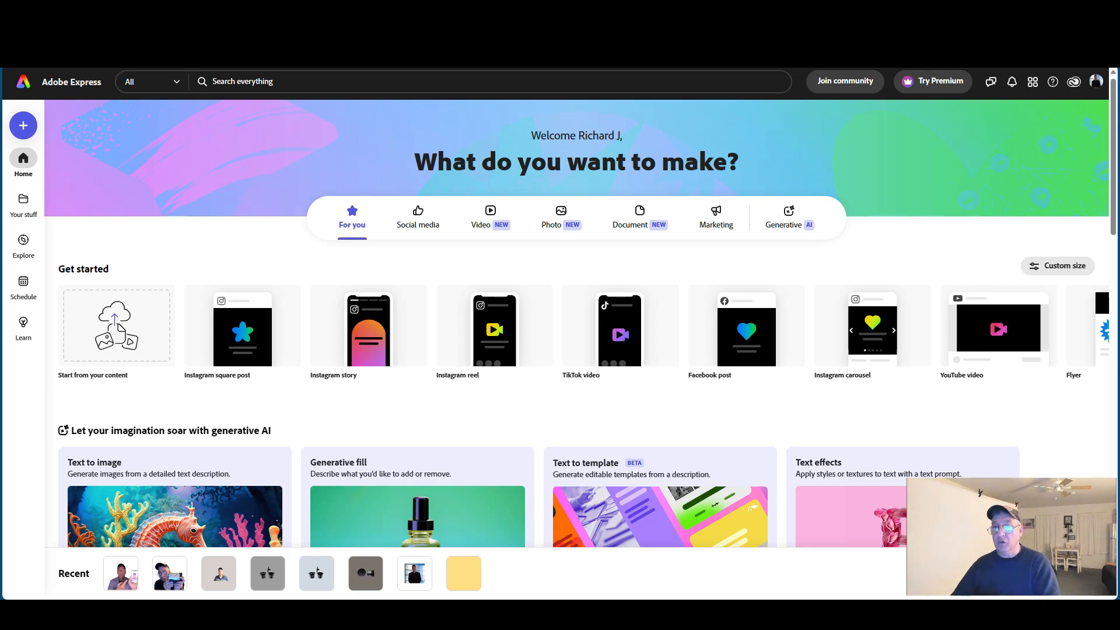
{"action": "scroll", "coordinate": [1011, 261], "scroll_direction": "down", "scroll_amount": 8}
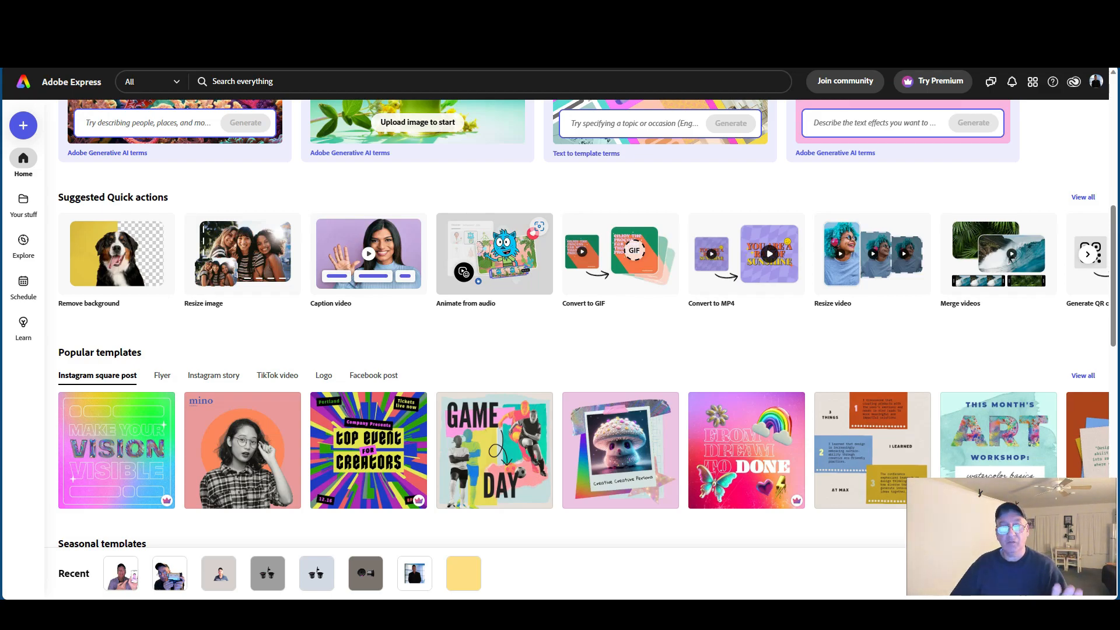
{"action": "left_click", "coordinate": [1011, 260]}
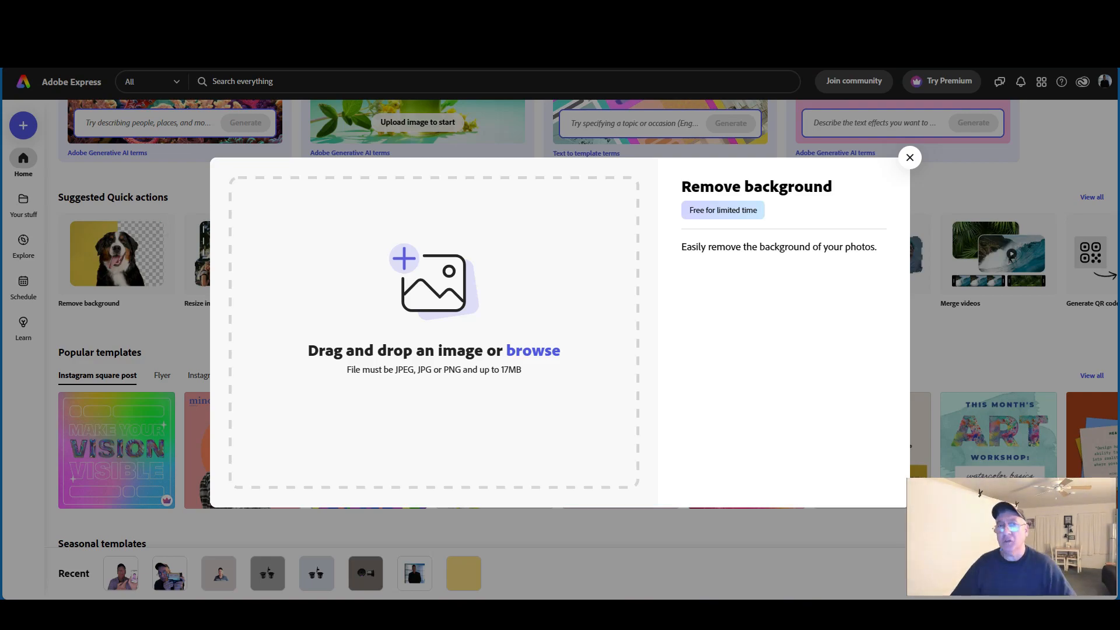
{"action": "left_click", "coordinate": [533, 351]}
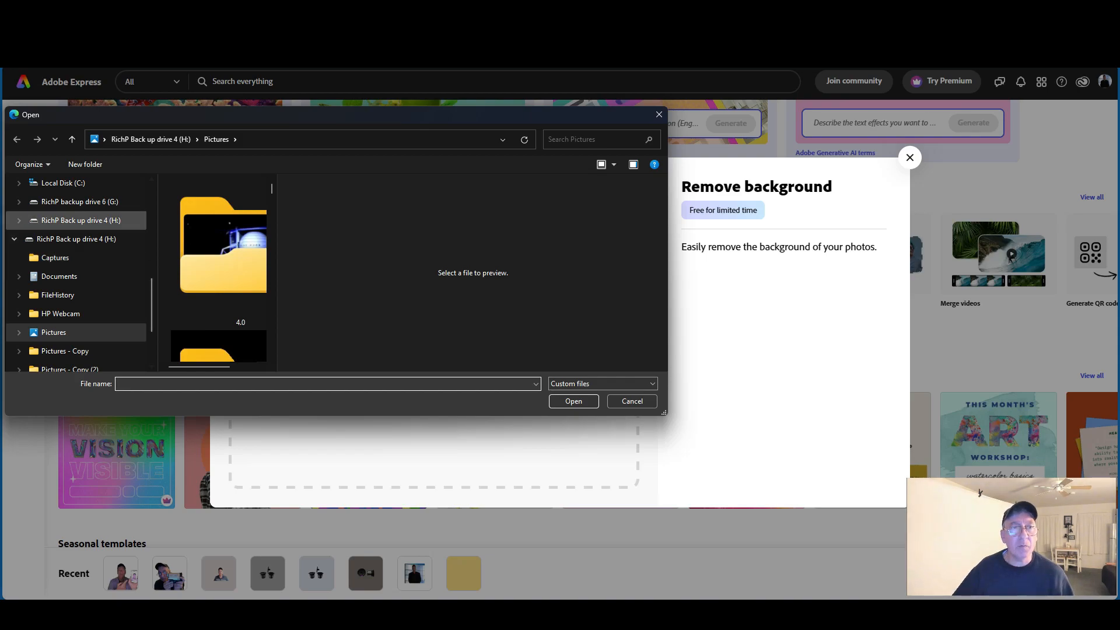
{"action": "scroll", "coordinate": [76, 303], "scroll_direction": "down", "scroll_amount": 2}
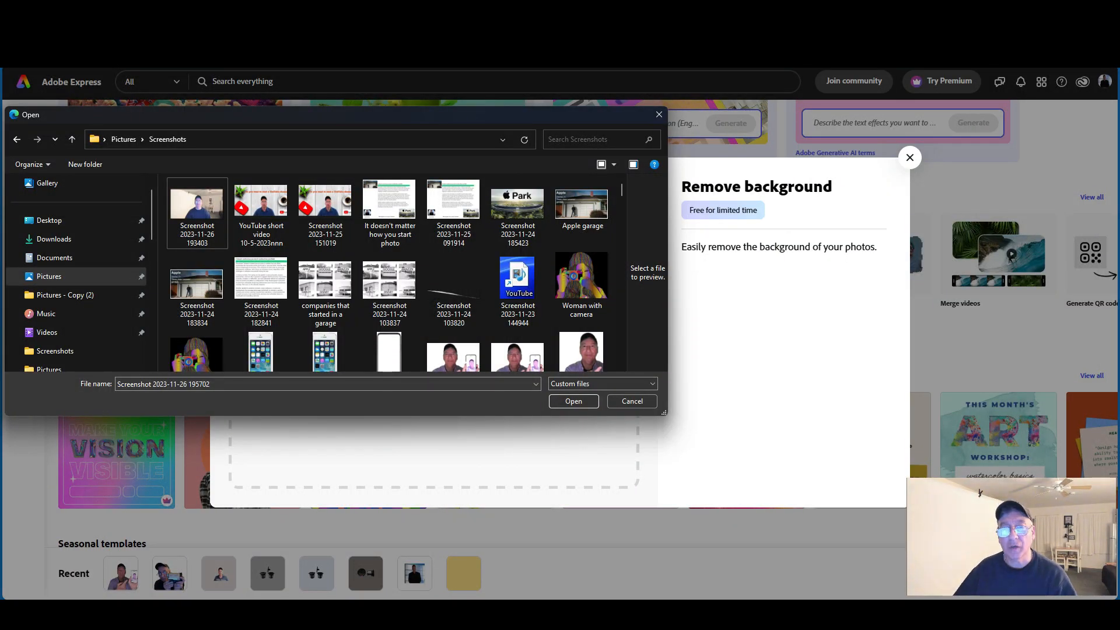
{"action": "left_click", "coordinate": [197, 212]}
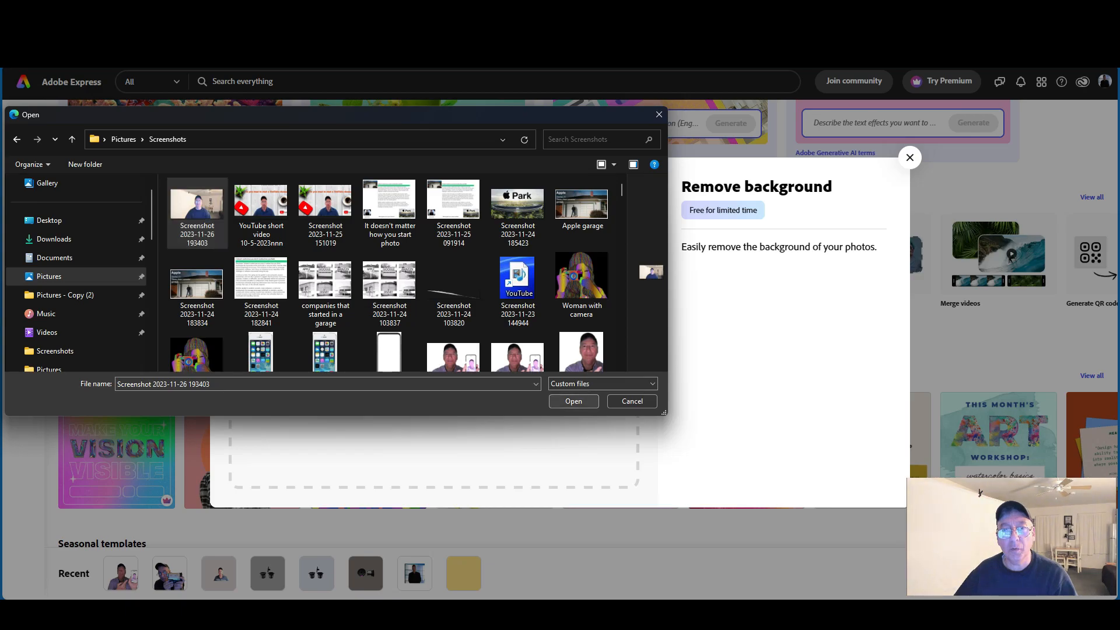
{"action": "left_click", "coordinate": [573, 402]}
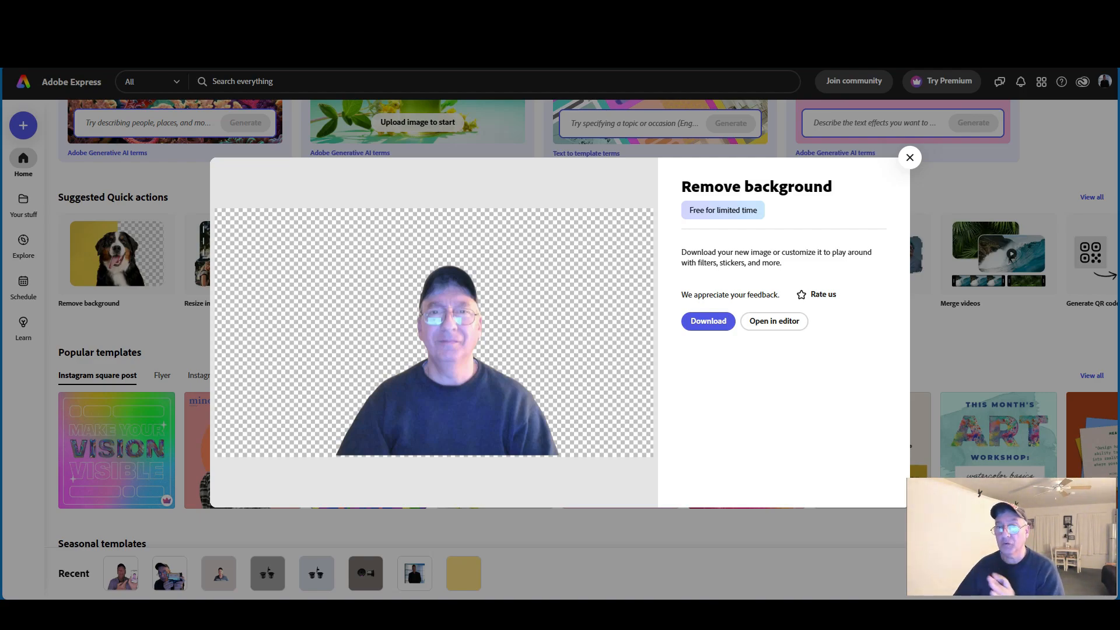
Step: Download the image with its background removed and close the Remove background dialog
{"action": "left_click", "coordinate": [708, 321]}
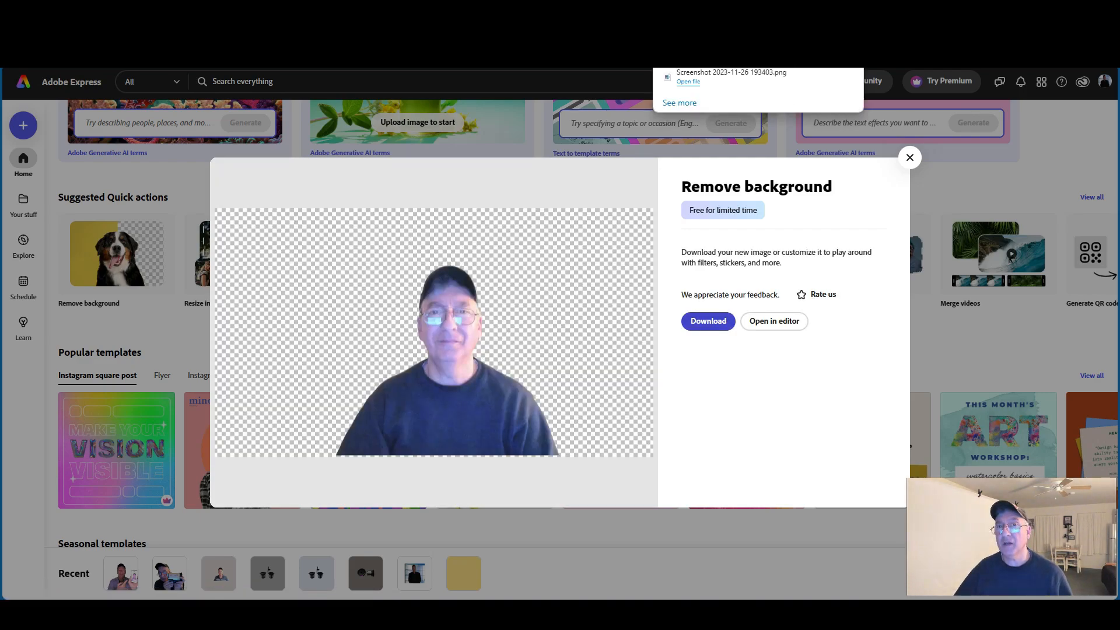
{"action": "left_click", "coordinate": [910, 157]}
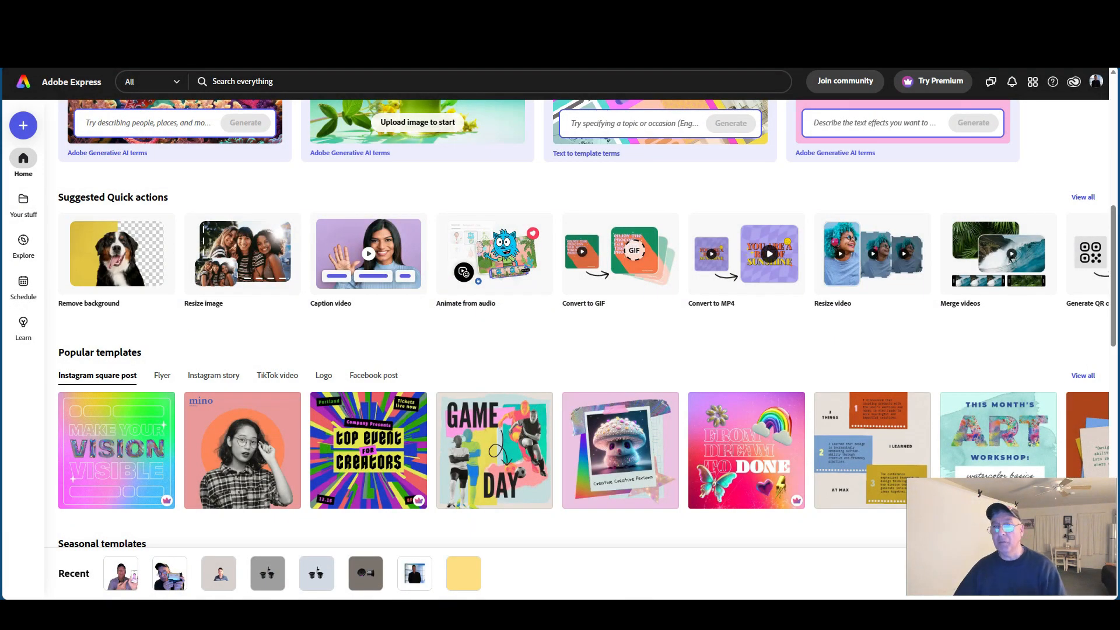
{"action": "scroll", "coordinate": [1011, 260], "scroll_direction": "up", "scroll_amount": 6}
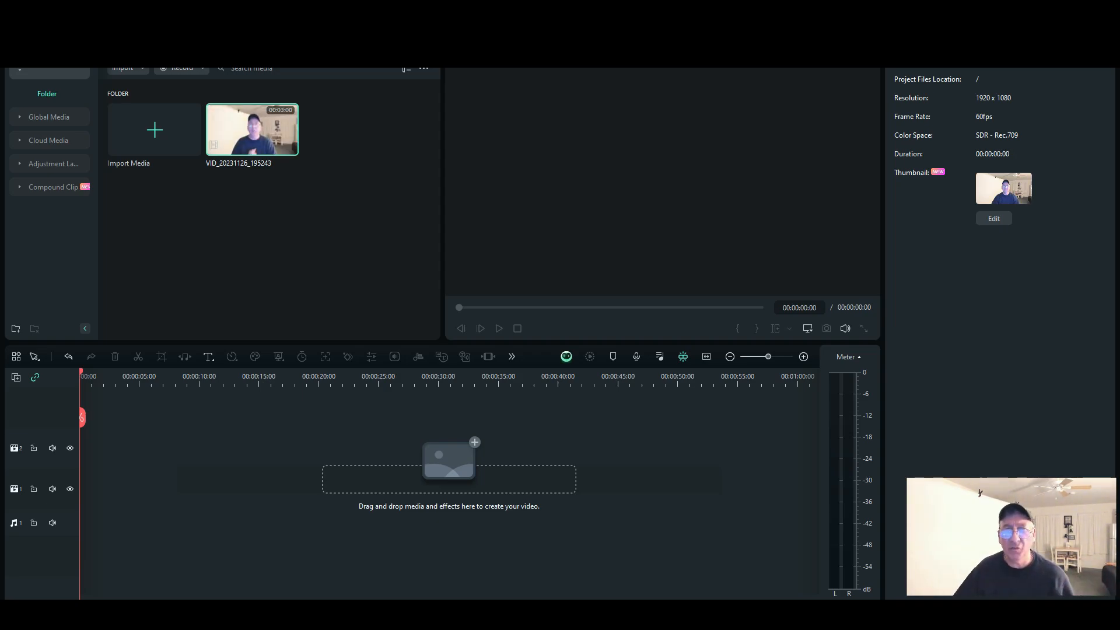
Step: In Wondershare Filmora, place Snapshot_60 from the global media at the start of the timeline
{"action": "left_click", "coordinate": [53, 116]}
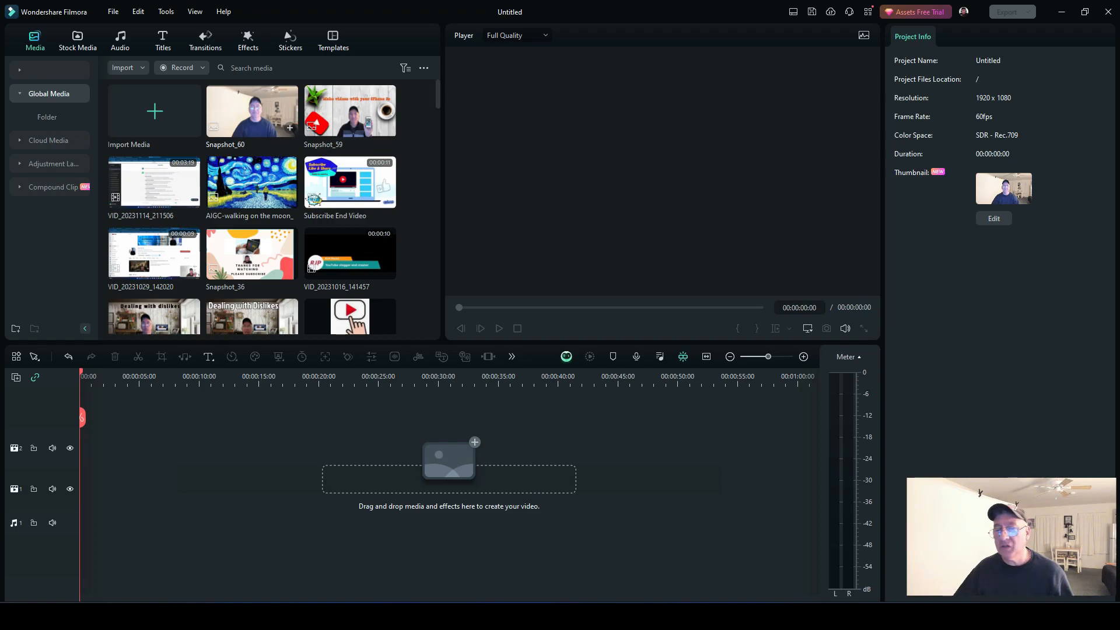
{"action": "left_click", "coordinate": [252, 111]}
{"action": "left_click_drag", "start_coordinate": [252, 112], "coordinate": [86, 409]}
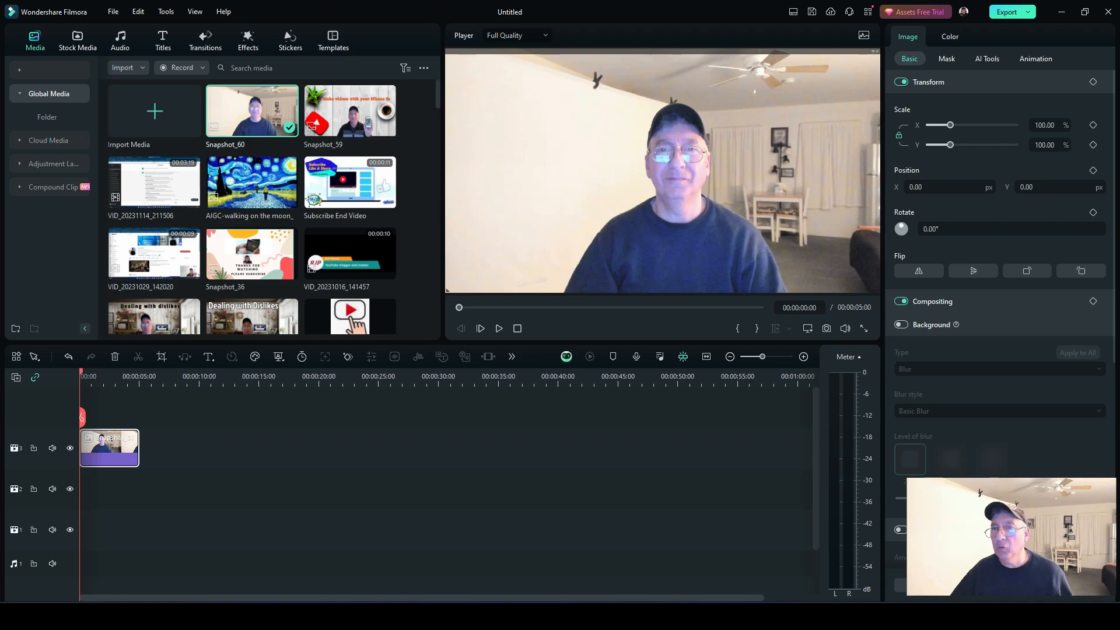
Step: Remove the Snapshot_60 clip's background with AI Portrait and set the edge thickness to 3.00
{"action": "left_click", "coordinate": [986, 59]}
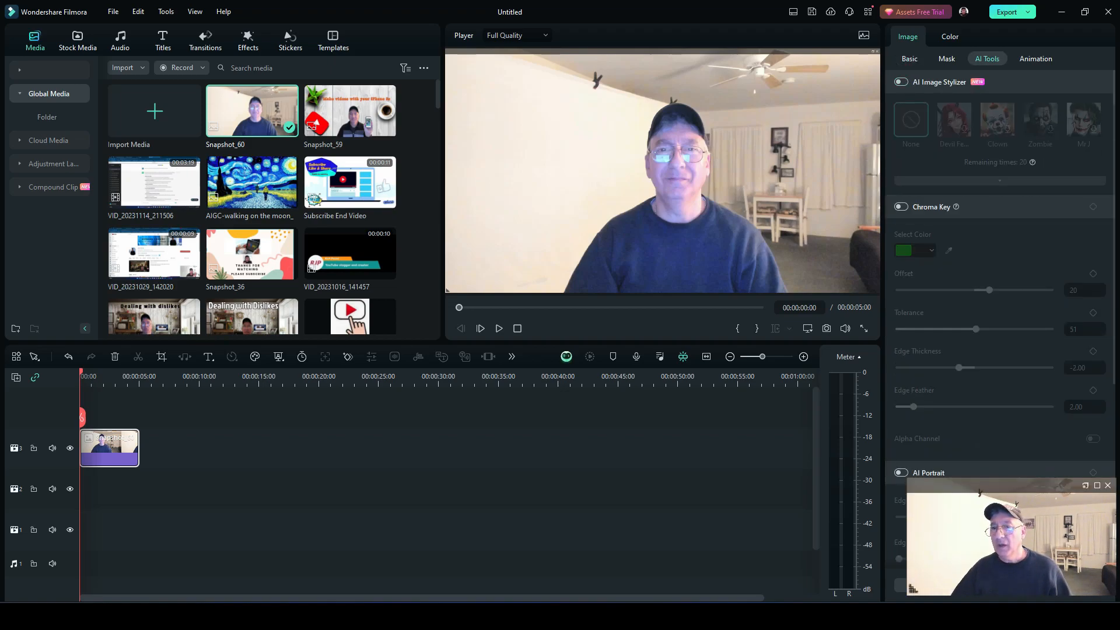
{"action": "left_click_drag", "start_coordinate": [1011, 486], "coordinate": [1014, 535]}
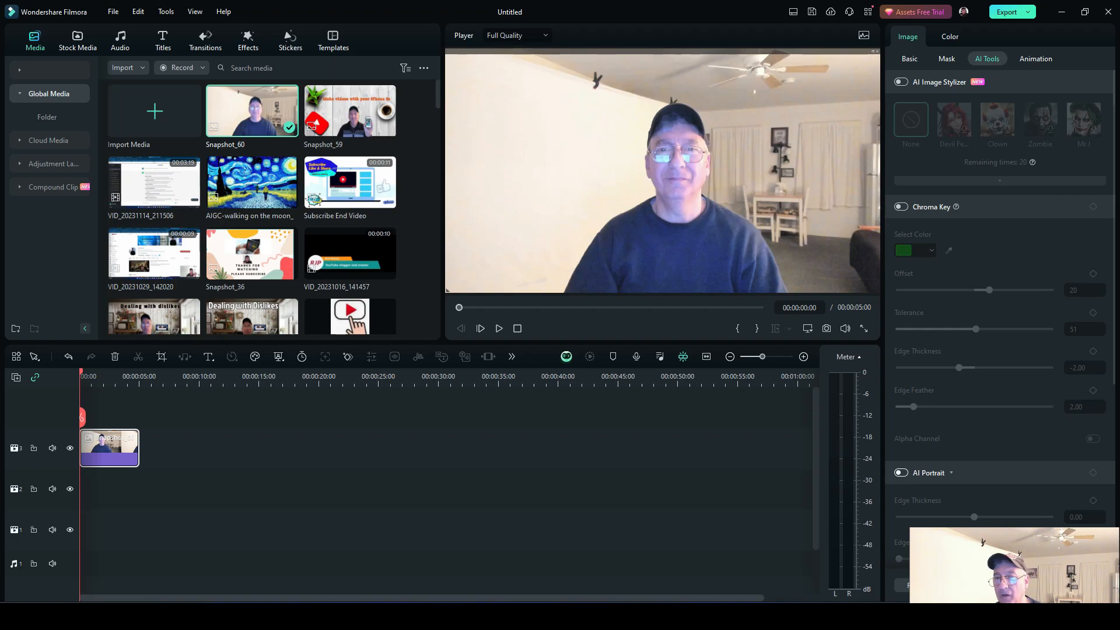
{"action": "left_click", "coordinate": [901, 473]}
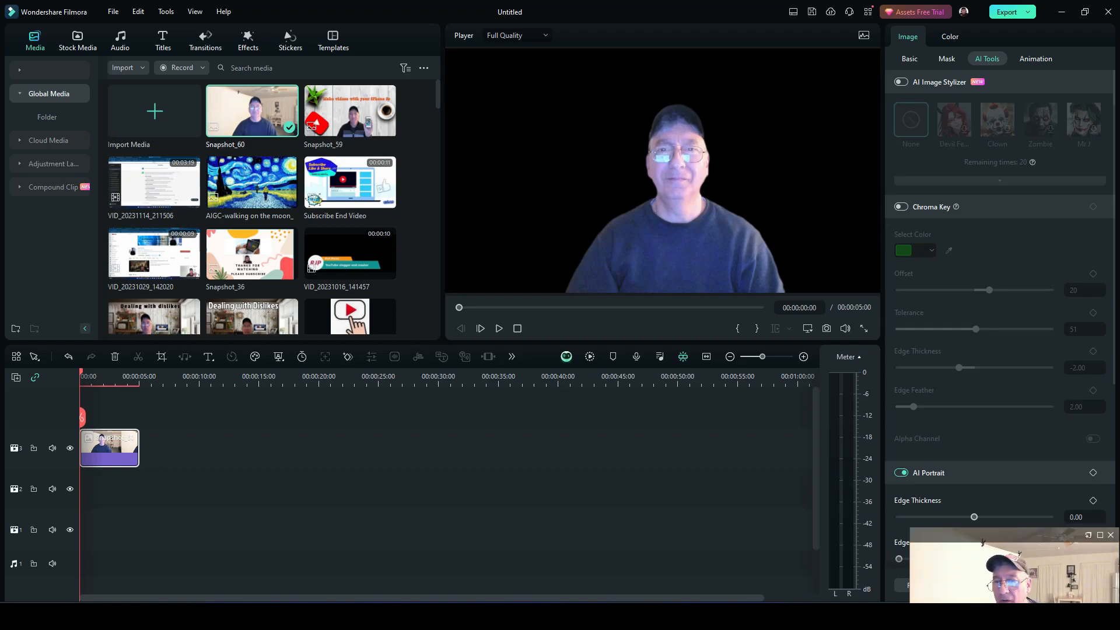
{"action": "left_click_drag", "start_coordinate": [1014, 535], "coordinate": [637, 486]}
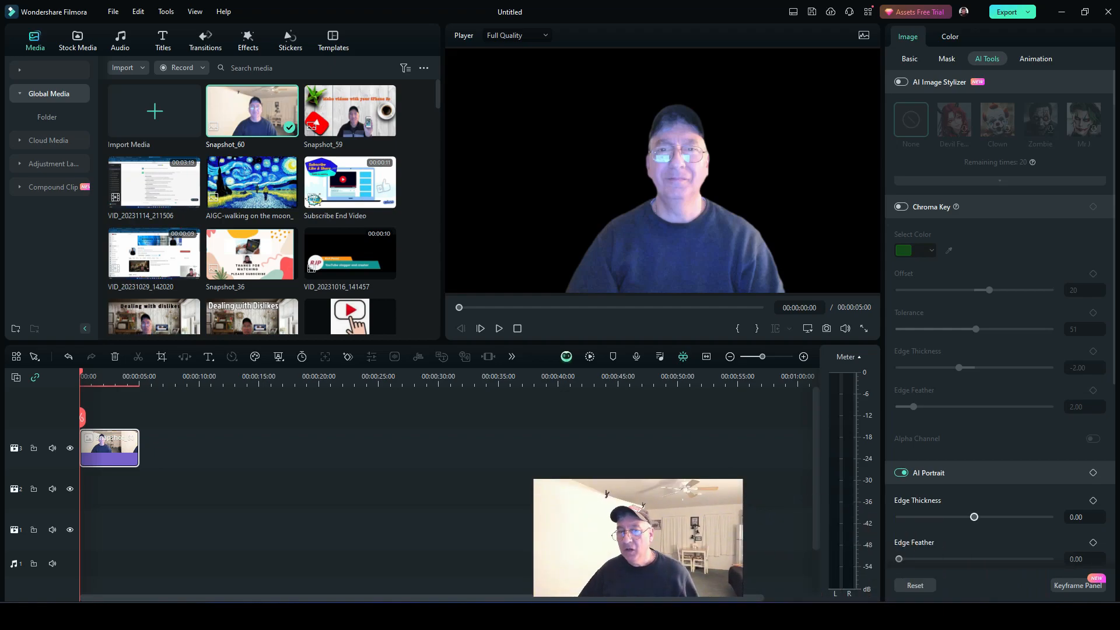
{"action": "left_click_drag", "start_coordinate": [974, 517], "coordinate": [974, 517]}
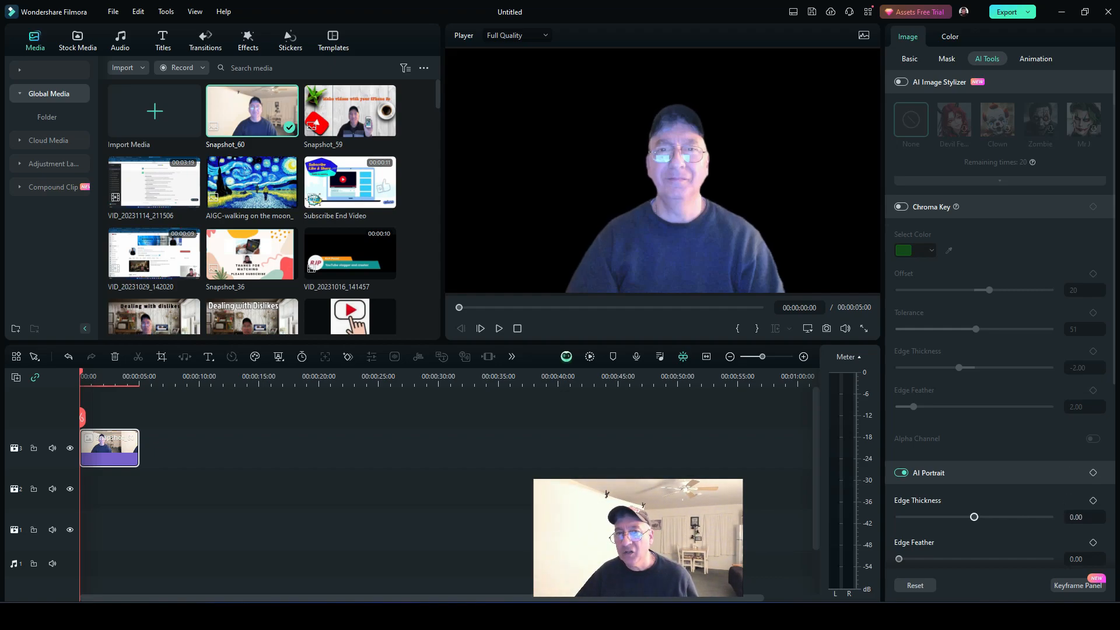
{"action": "left_click_drag", "start_coordinate": [973, 517], "coordinate": [976, 517]}
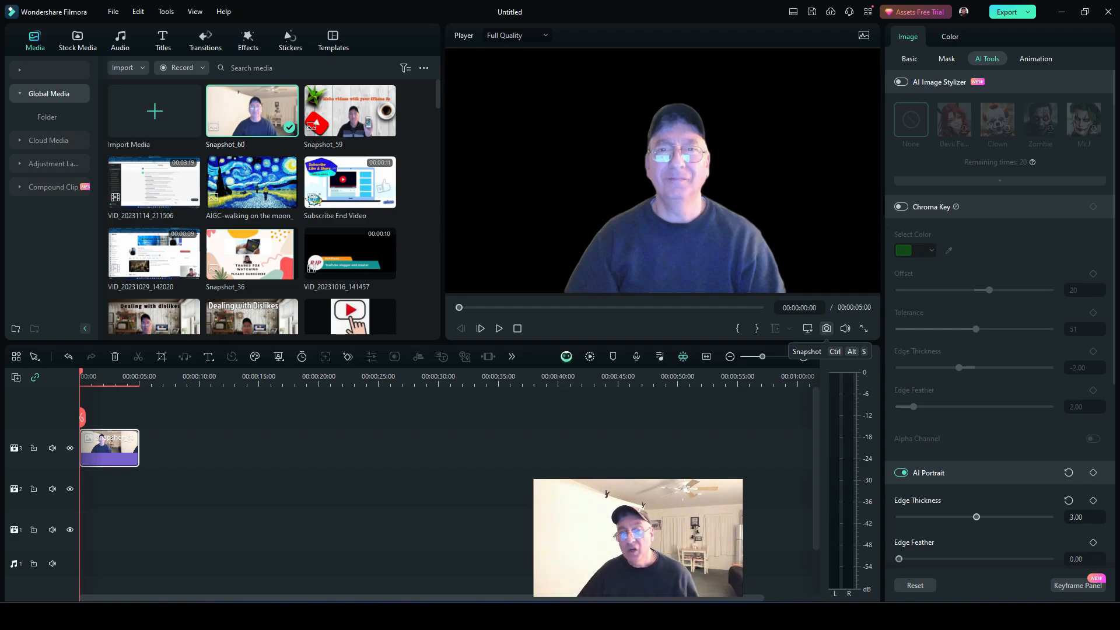
Step: Take a snapshot of the cutout frame and replace the original clip on the timeline with that snapshot
{"action": "left_click", "coordinate": [826, 328]}
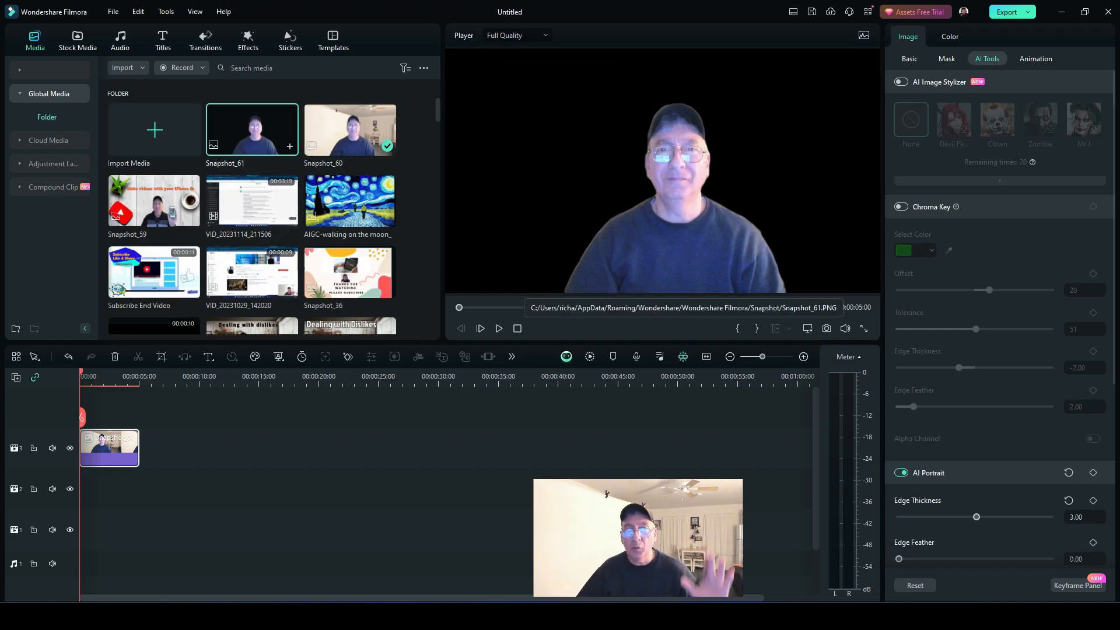
{"action": "right_click", "coordinate": [105, 448]}
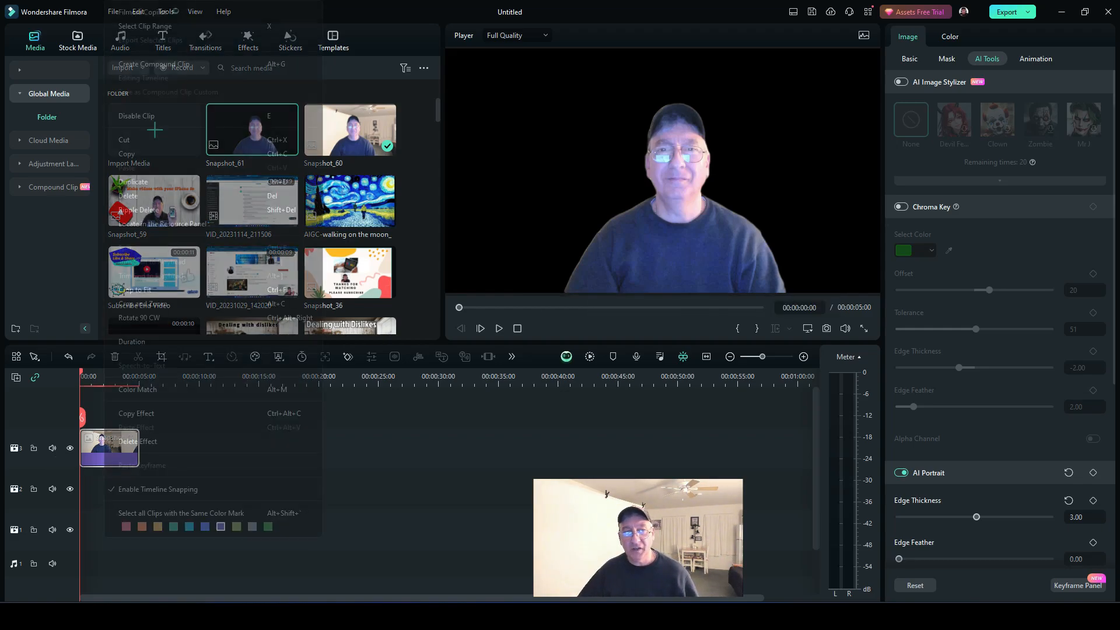
{"action": "left_click", "coordinate": [124, 140]}
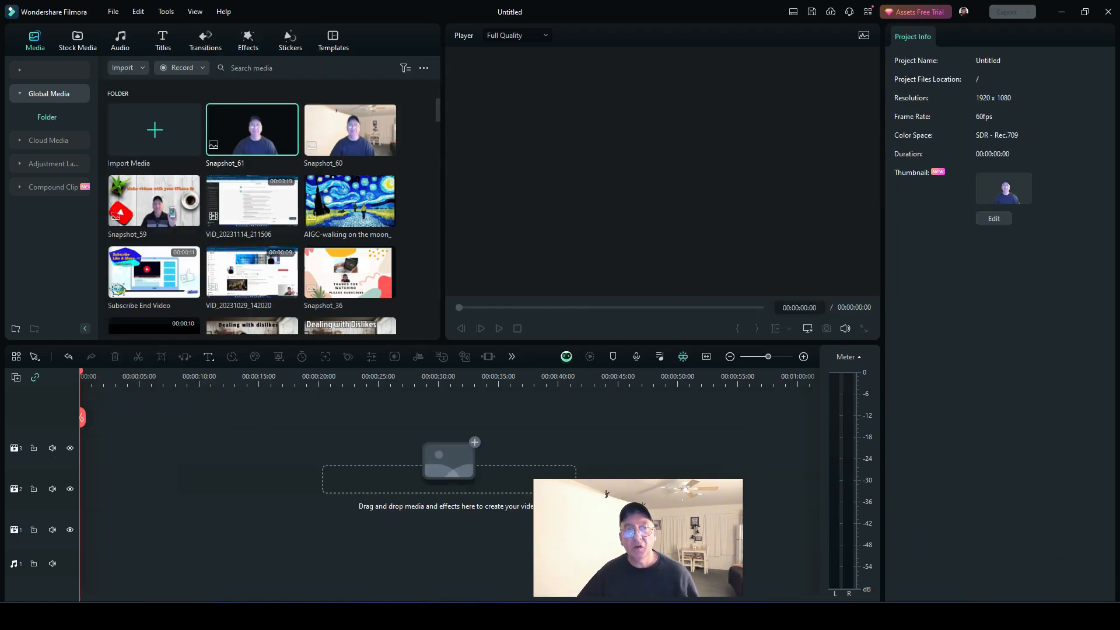
{"action": "left_click_drag", "start_coordinate": [252, 129], "coordinate": [102, 446]}
Step: Place the home office image from the global media on the track beneath the cutout snapshot, at the start of the timeline
{"action": "scroll", "coordinate": [251, 221], "scroll_direction": "down", "scroll_amount": 8}
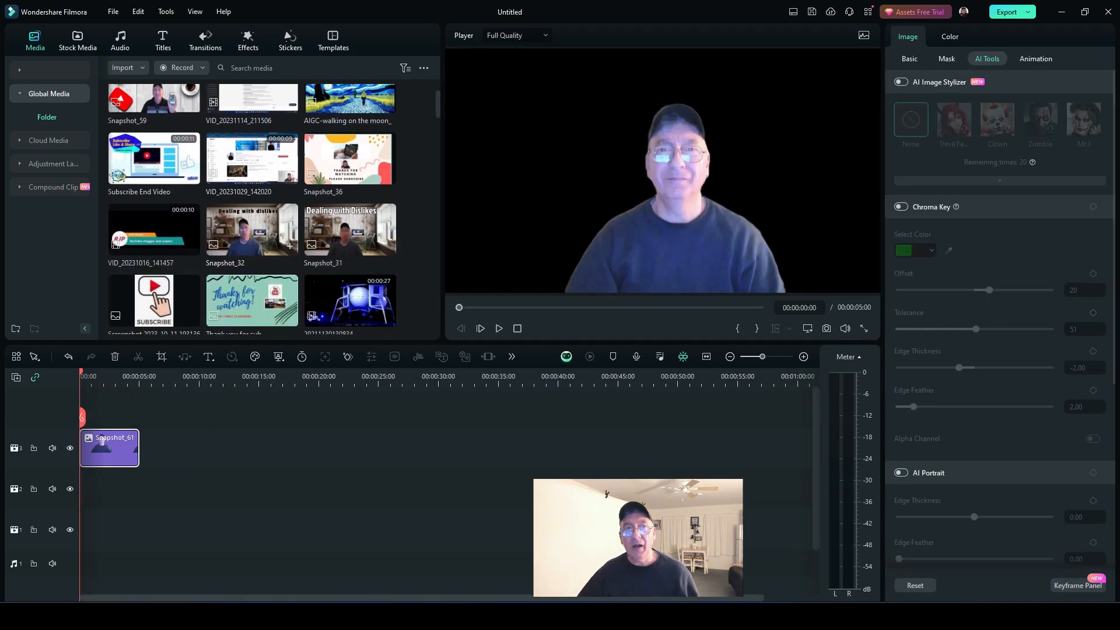
{"action": "scroll", "coordinate": [251, 221], "scroll_direction": "up", "scroll_amount": 6}
{"action": "scroll", "coordinate": [251, 210], "scroll_direction": "down", "scroll_amount": 10}
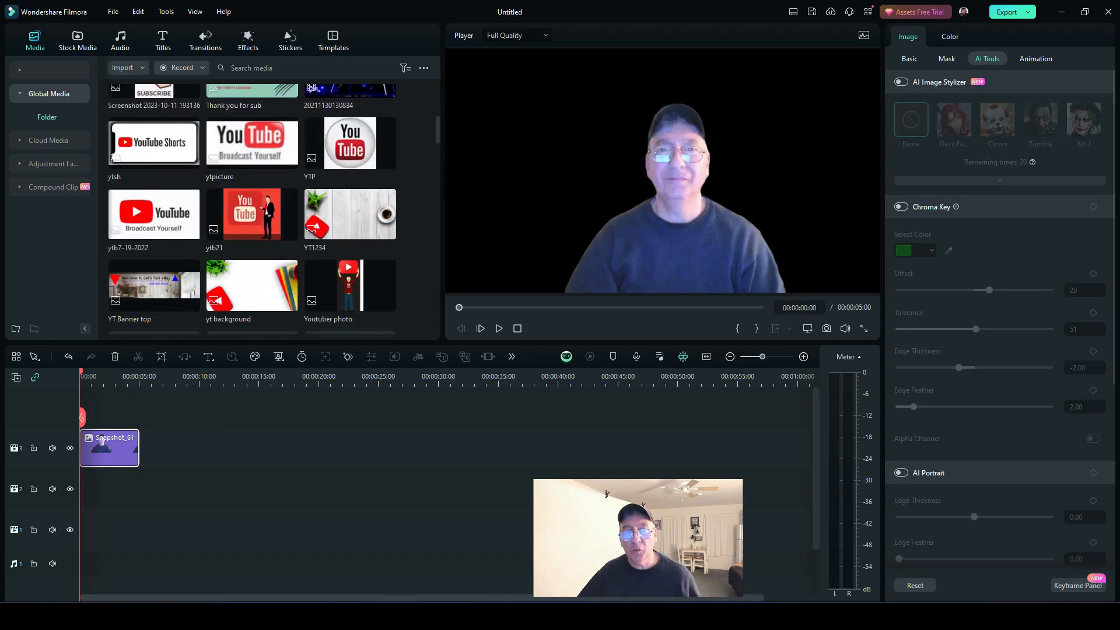
{"action": "scroll", "coordinate": [251, 209], "scroll_direction": "down", "scroll_amount": 10}
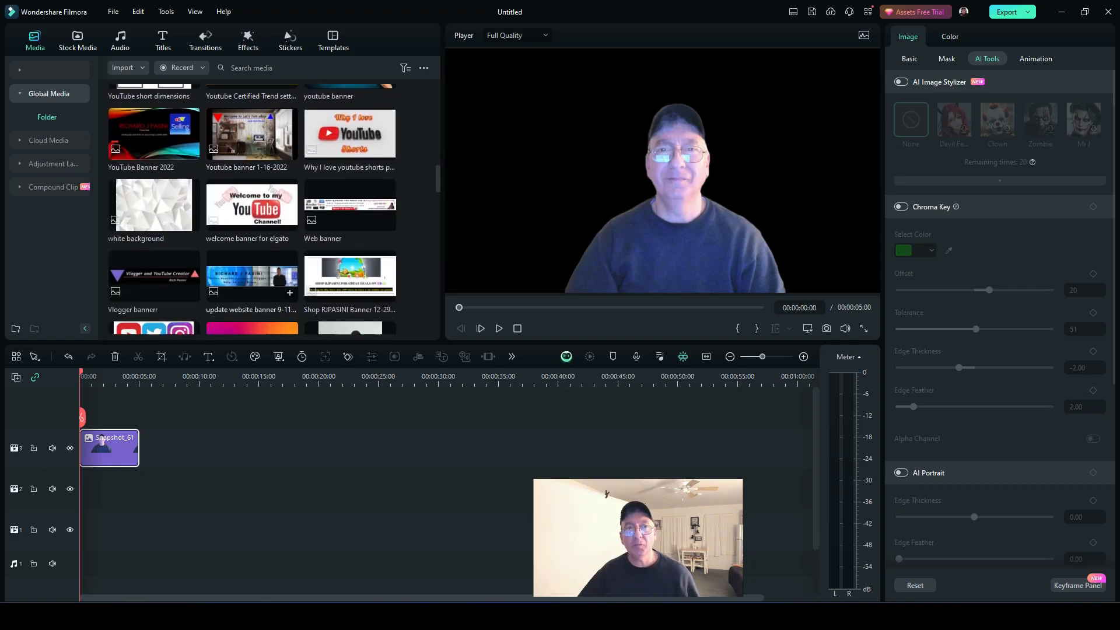
{"action": "scroll", "coordinate": [251, 233], "scroll_direction": "down", "scroll_amount": 10}
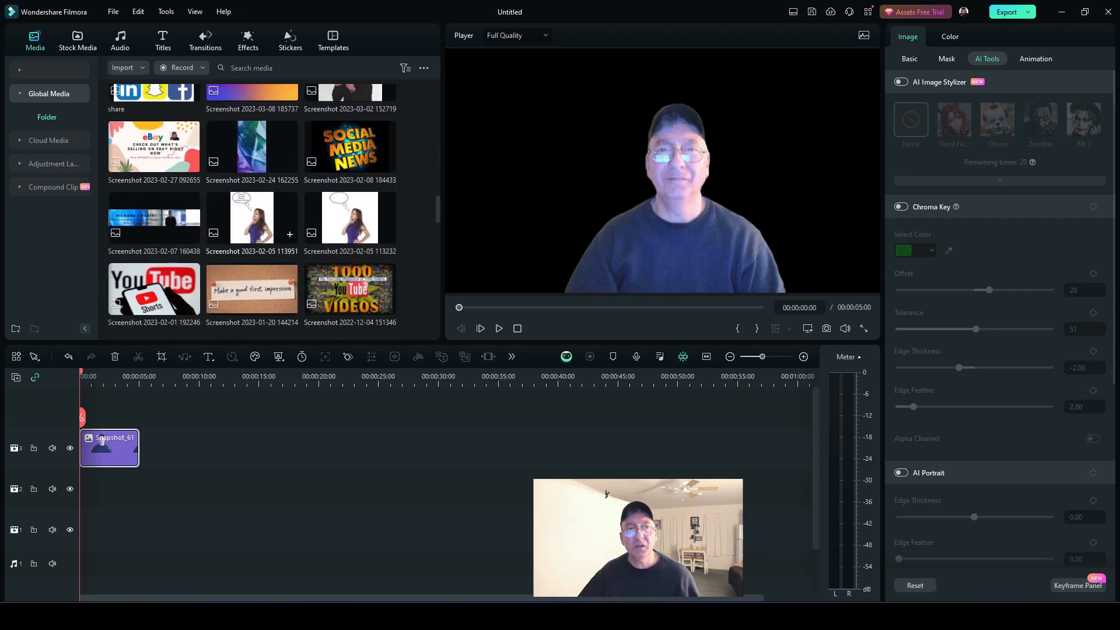
{"action": "scroll", "coordinate": [250, 233], "scroll_direction": "down", "scroll_amount": 10}
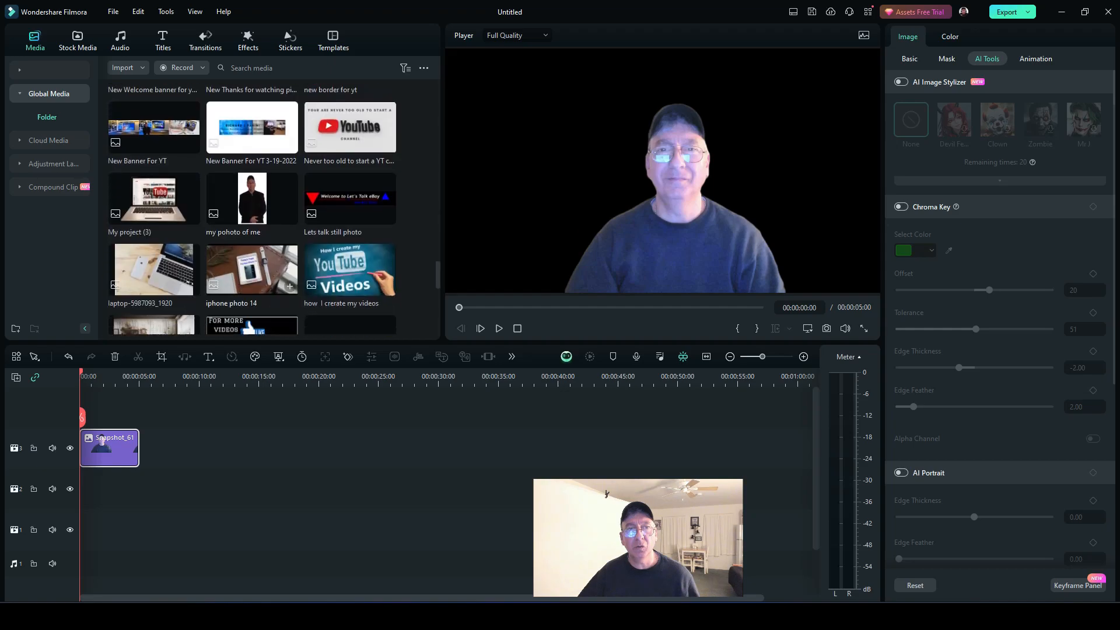
{"action": "left_click_drag", "start_coordinate": [155, 224], "coordinate": [110, 489]}
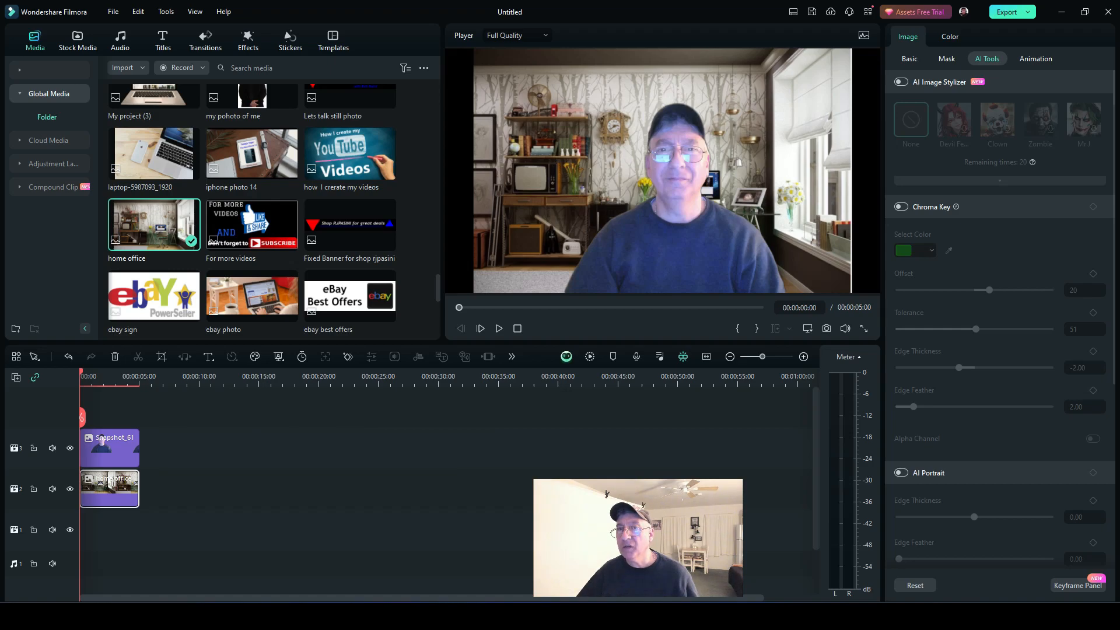
Step: Stretch the home office image horizontally to both edges of the frame, to an X scale of about 115%
{"action": "left_click", "coordinate": [949, 37]}
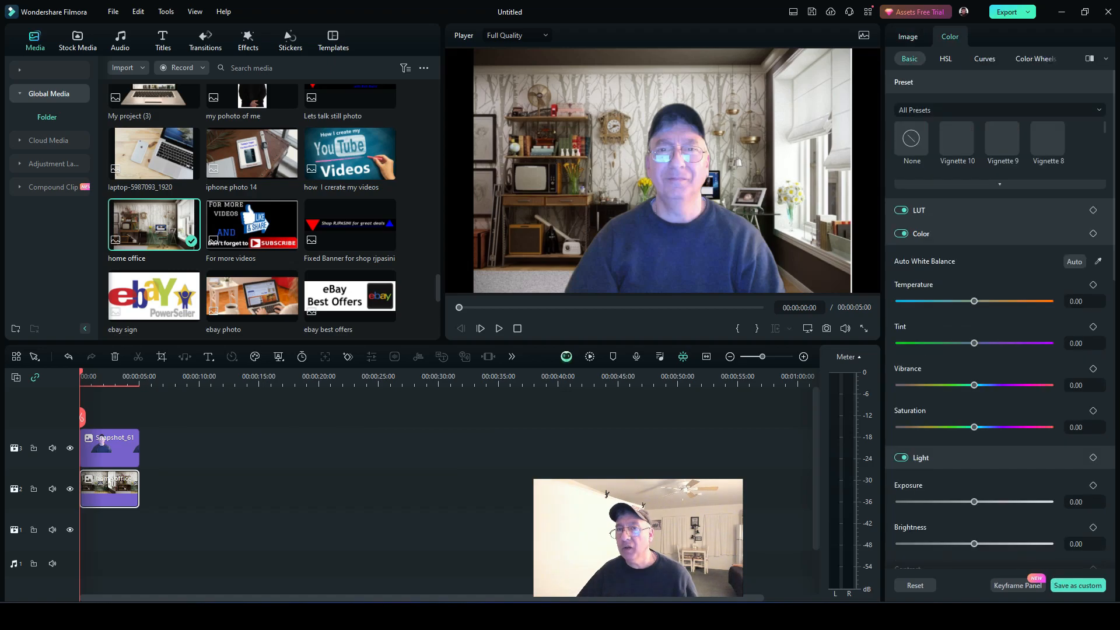
{"action": "left_click", "coordinate": [908, 36]}
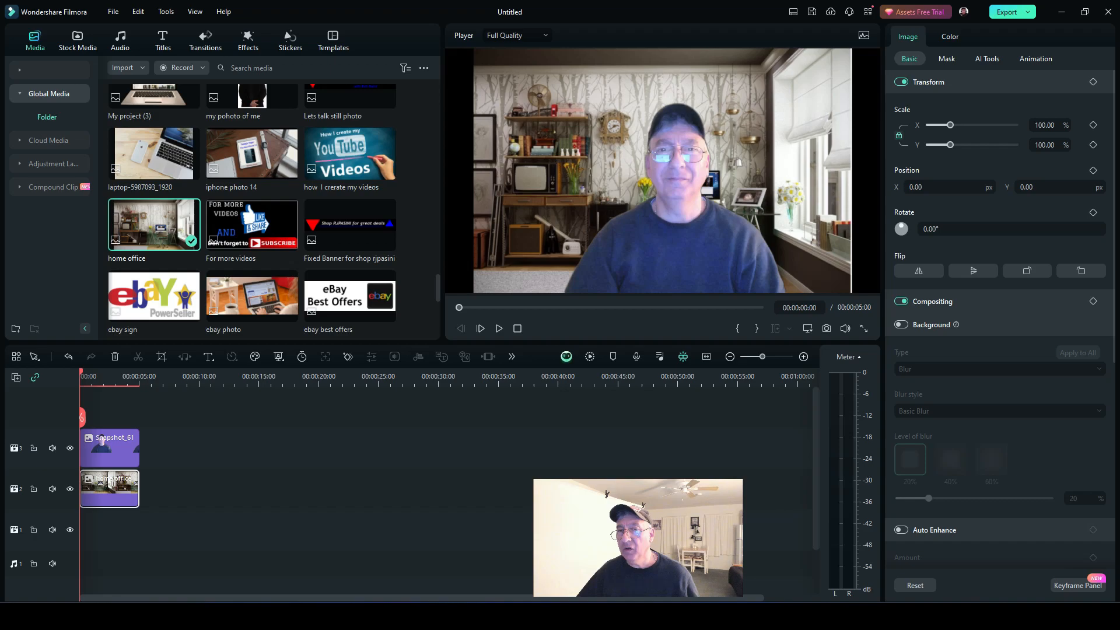
{"action": "left_click", "coordinate": [109, 447]}
{"action": "left_click", "coordinate": [110, 489]}
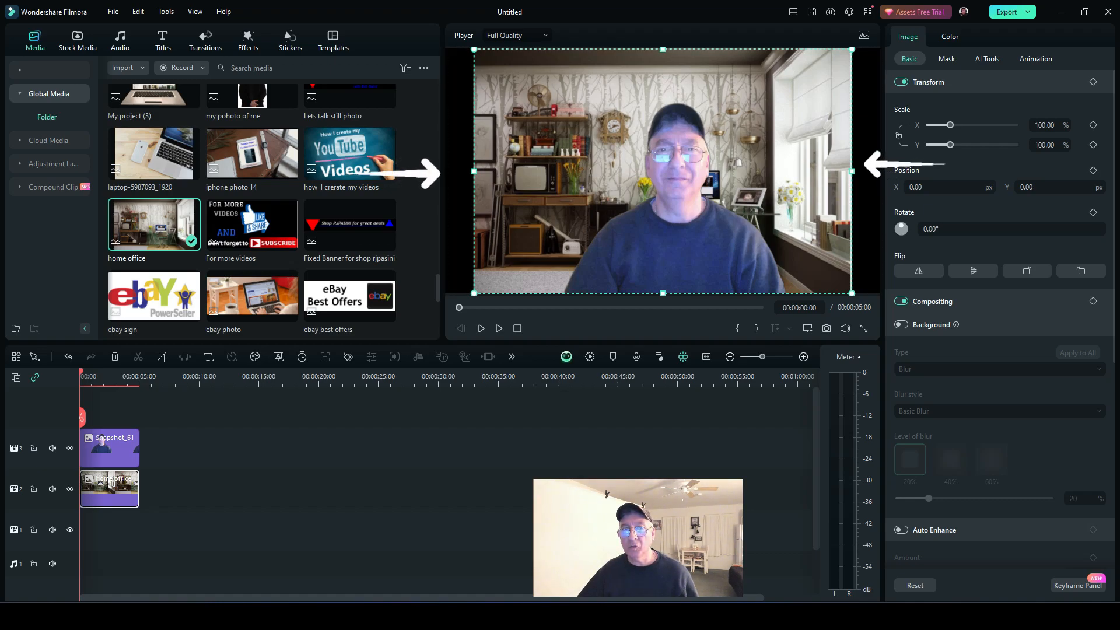
{"action": "left_click_drag", "start_coordinate": [474, 171], "coordinate": [445, 171]}
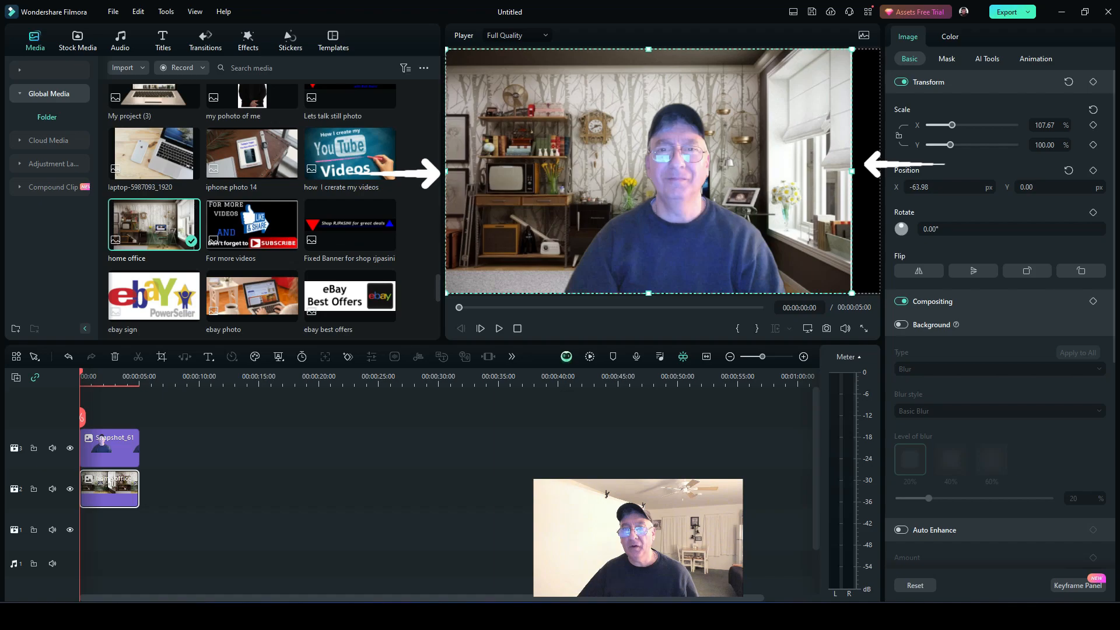
{"action": "left_click_drag", "start_coordinate": [852, 171], "coordinate": [880, 171]}
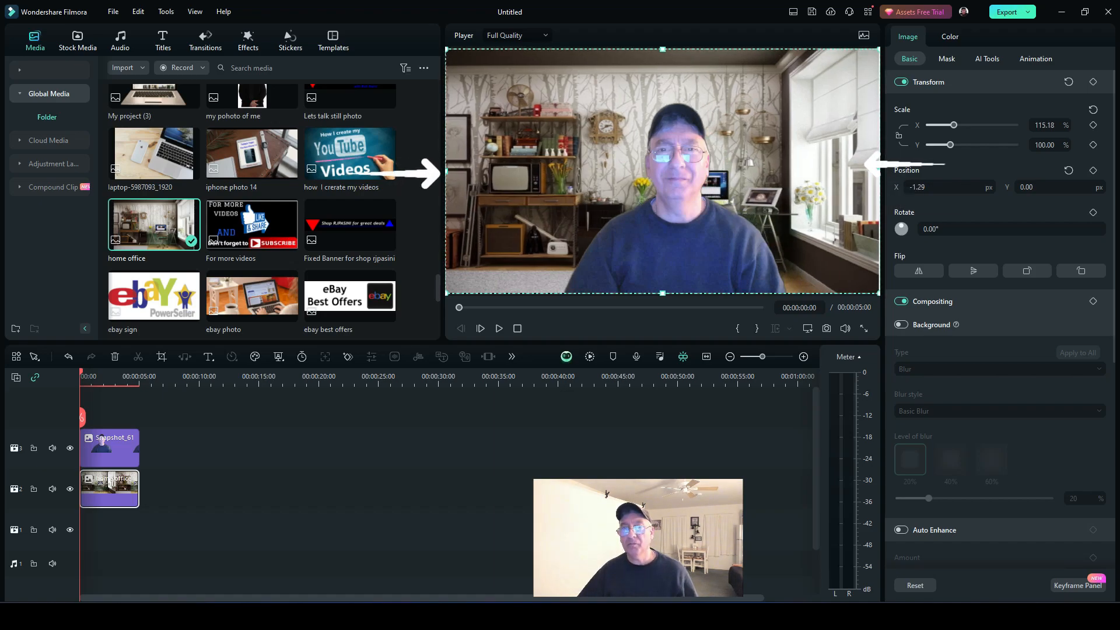
Step: Shrink the cutout snapshot proportionally to a scale of about 81%, keeping it against the frame's lower-left corner
{"action": "left_click", "coordinate": [583, 426]}
{"action": "left_click", "coordinate": [109, 448]}
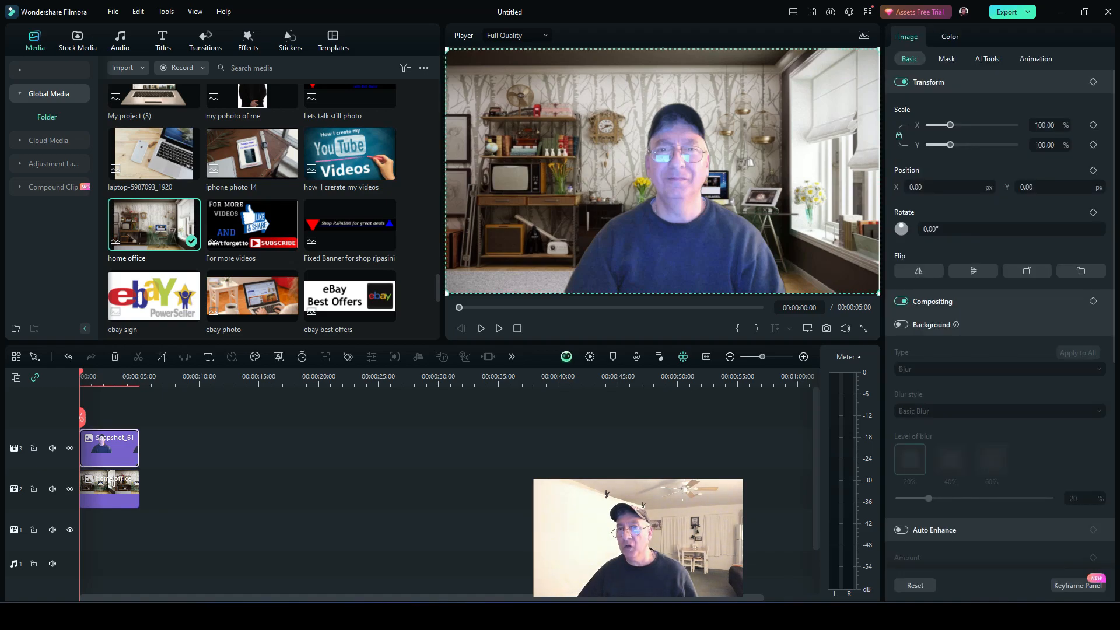
{"action": "left_click_drag", "start_coordinate": [879, 49], "coordinate": [796, 96]}
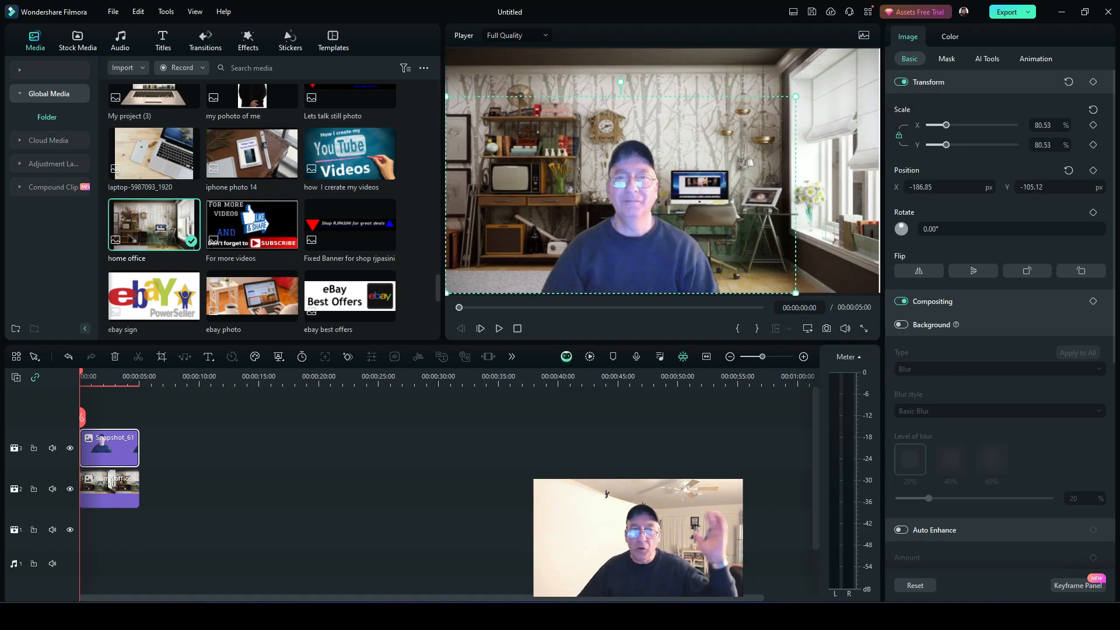
Step: Place the Vlogger banner image on a track above the cutout, scale it to about 57% and centre it along the frame's upper edge
{"action": "scroll", "coordinate": [373, 234], "scroll_direction": "up", "scroll_amount": 5}
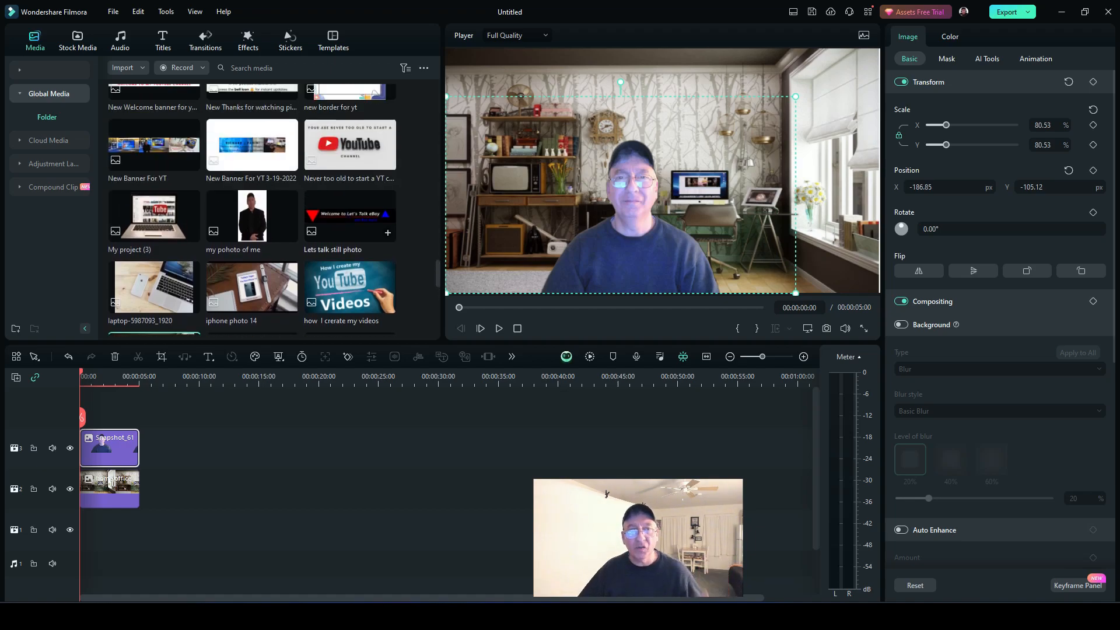
{"action": "scroll", "coordinate": [373, 239], "scroll_direction": "up", "scroll_amount": 8}
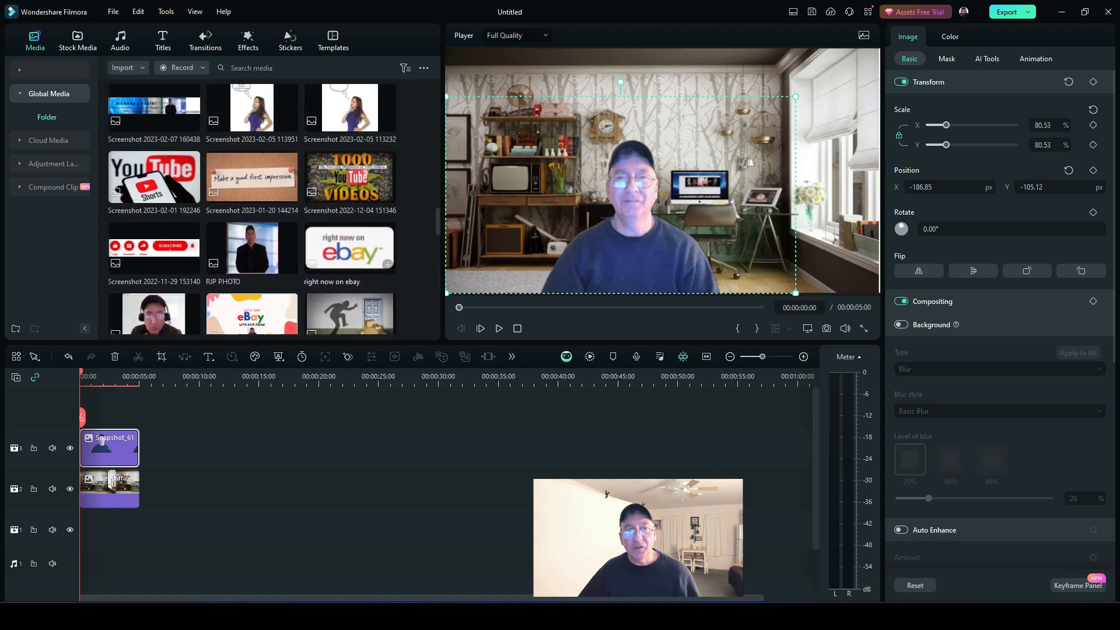
{"action": "scroll", "coordinate": [350, 222], "scroll_direction": "up", "scroll_amount": 3}
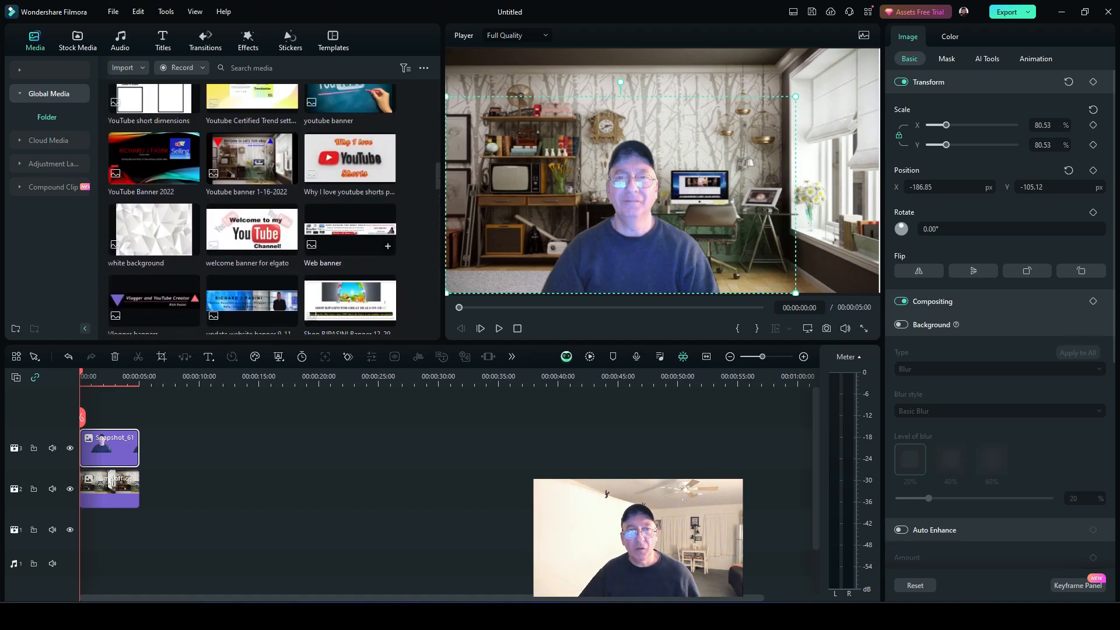
{"action": "left_click_drag", "start_coordinate": [154, 232], "coordinate": [117, 408]}
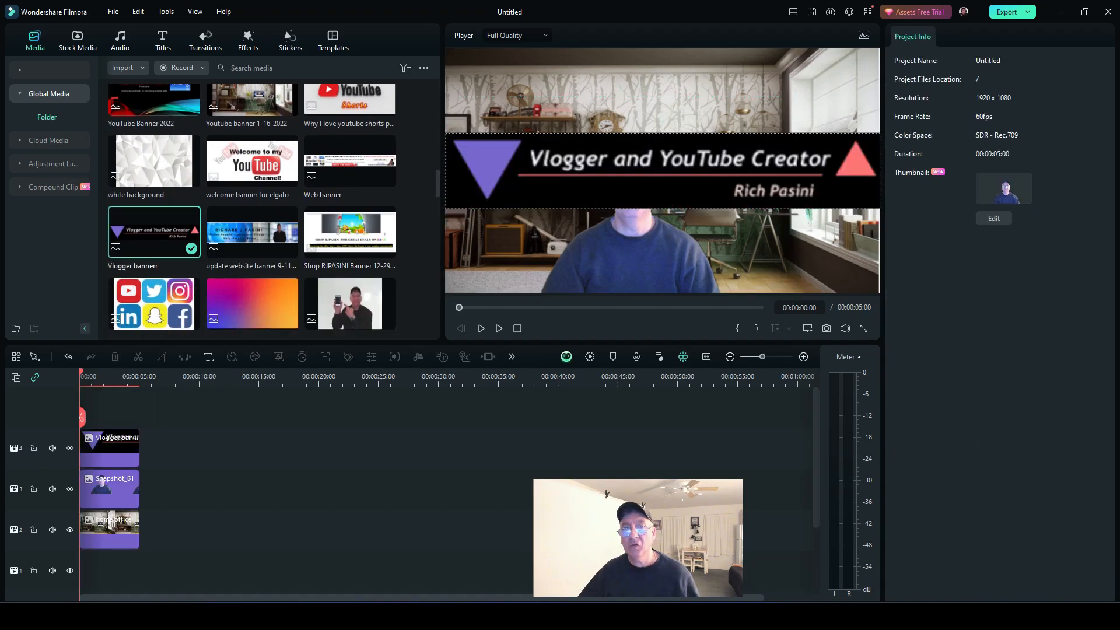
{"action": "left_click", "coordinate": [663, 181]}
{"action": "left_click_drag", "start_coordinate": [447, 208], "coordinate": [634, 170]}
{"action": "left_click_drag", "start_coordinate": [750, 168], "coordinate": [654, 83]}
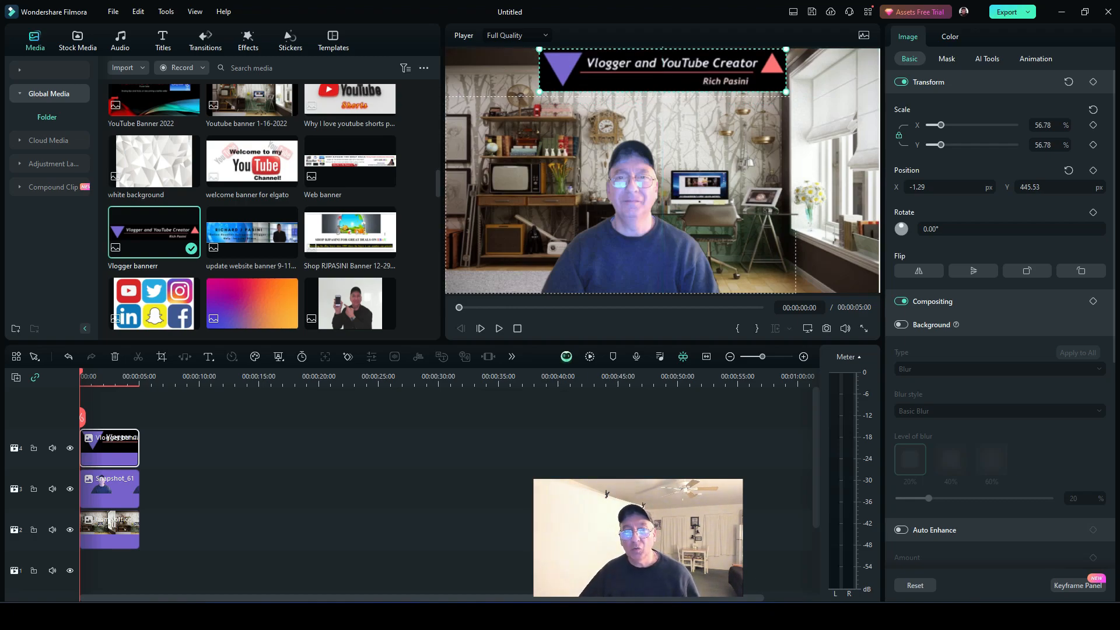
Step: Place the Subscribe screenshot on a track above the banner, scale it to about 24% and move it into the frame's lower-right corner
{"action": "scroll", "coordinate": [251, 210], "scroll_direction": "down", "scroll_amount": 5}
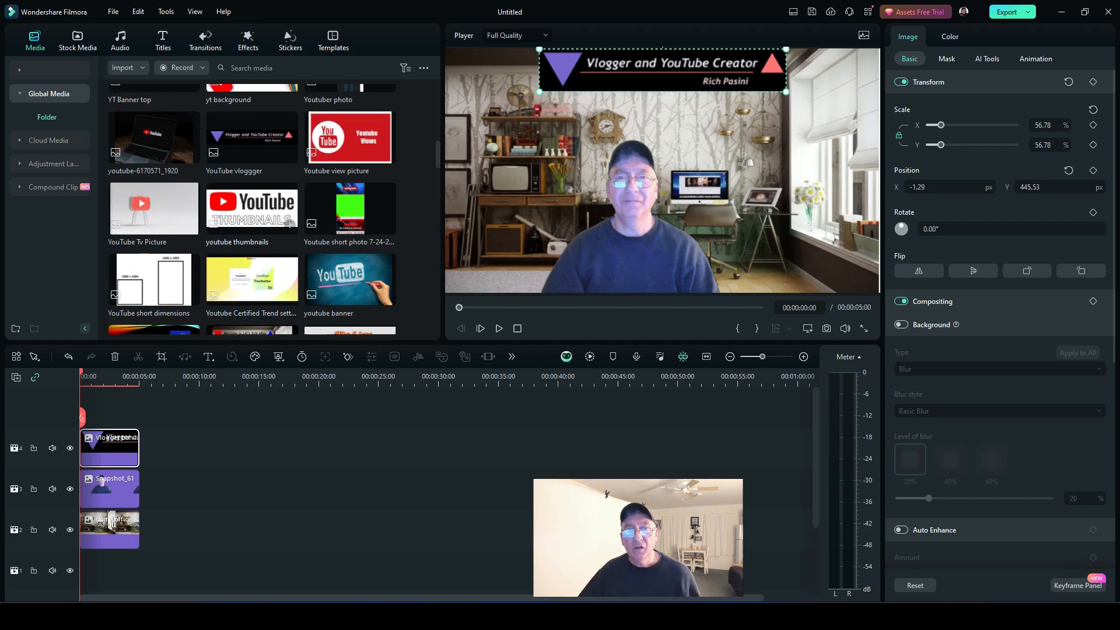
{"action": "scroll", "coordinate": [251, 210], "scroll_direction": "up", "scroll_amount": 10}
{"action": "scroll", "coordinate": [251, 210], "scroll_direction": "up", "scroll_amount": 3}
{"action": "left_click_drag", "start_coordinate": [154, 262], "coordinate": [108, 408]}
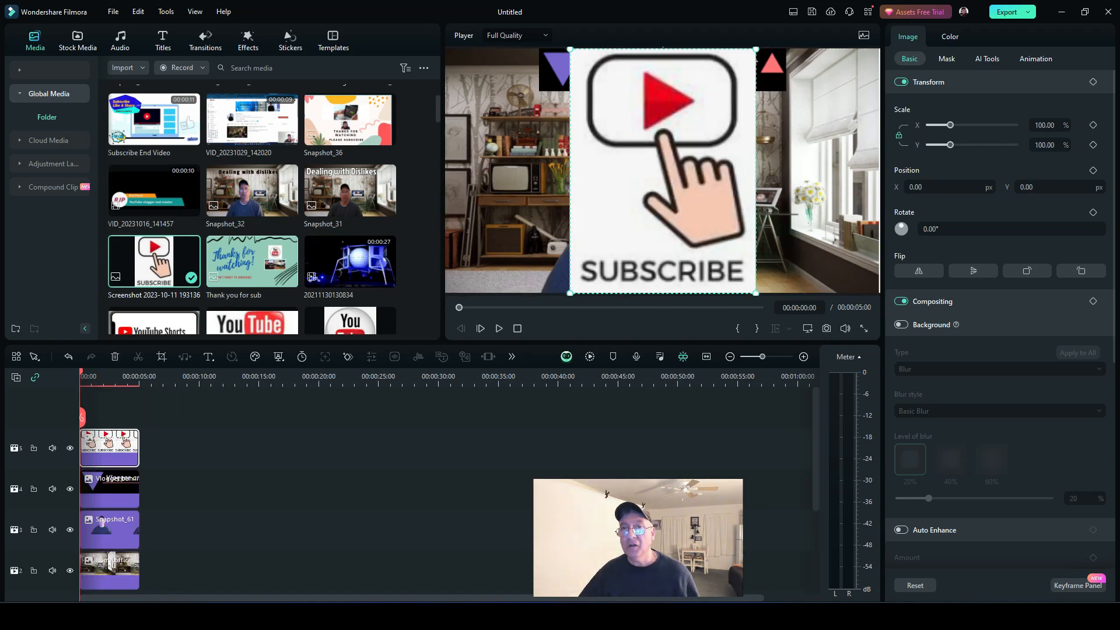
{"action": "left_click_drag", "start_coordinate": [756, 49], "coordinate": [613, 235]}
{"action": "left_click_drag", "start_coordinate": [603, 289], "coordinate": [869, 289]}
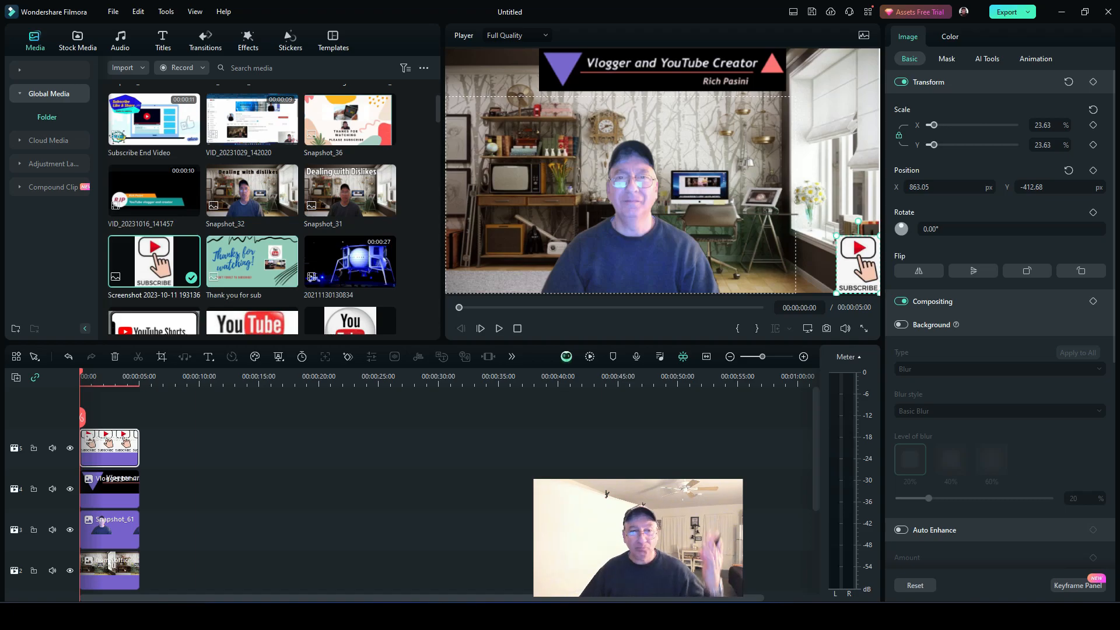
Step: Select all four clips on the timeline and delete them
{"action": "mouse_move", "coordinate": [111, 571]}
{"action": "left_mouse_down"}
{"action": "mouse_move", "coordinate": [211, 528]}
{"action": "mouse_move", "coordinate": [109, 571]}
{"action": "left_mouse_up"}
{"action": "left_click_drag", "start_coordinate": [265, 588], "coordinate": [64, 407]}
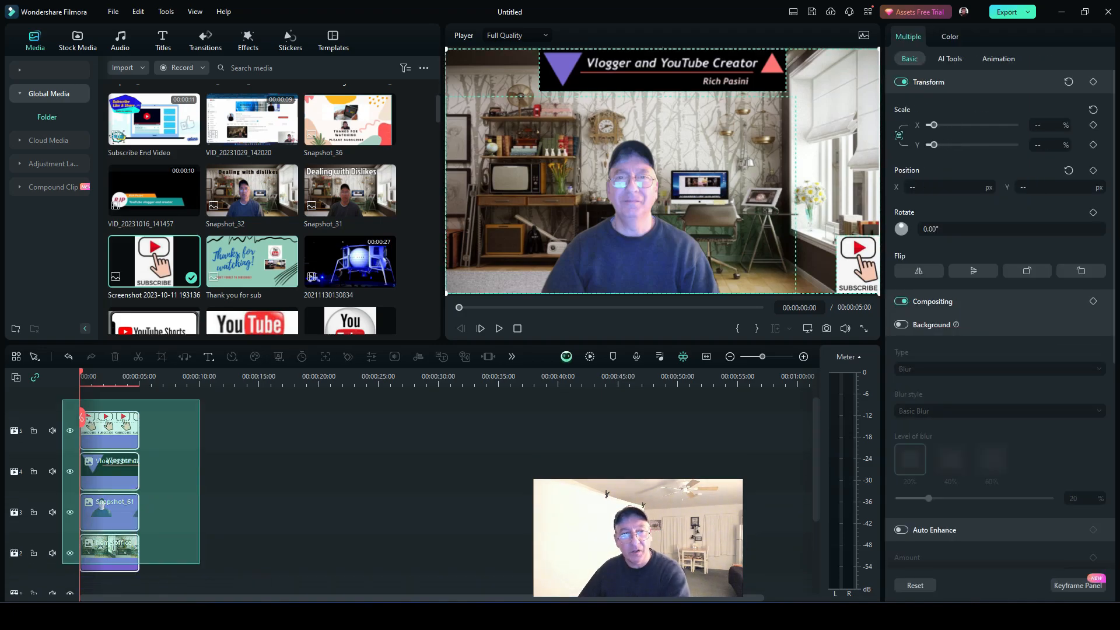
{"action": "key", "text": "Delete"}
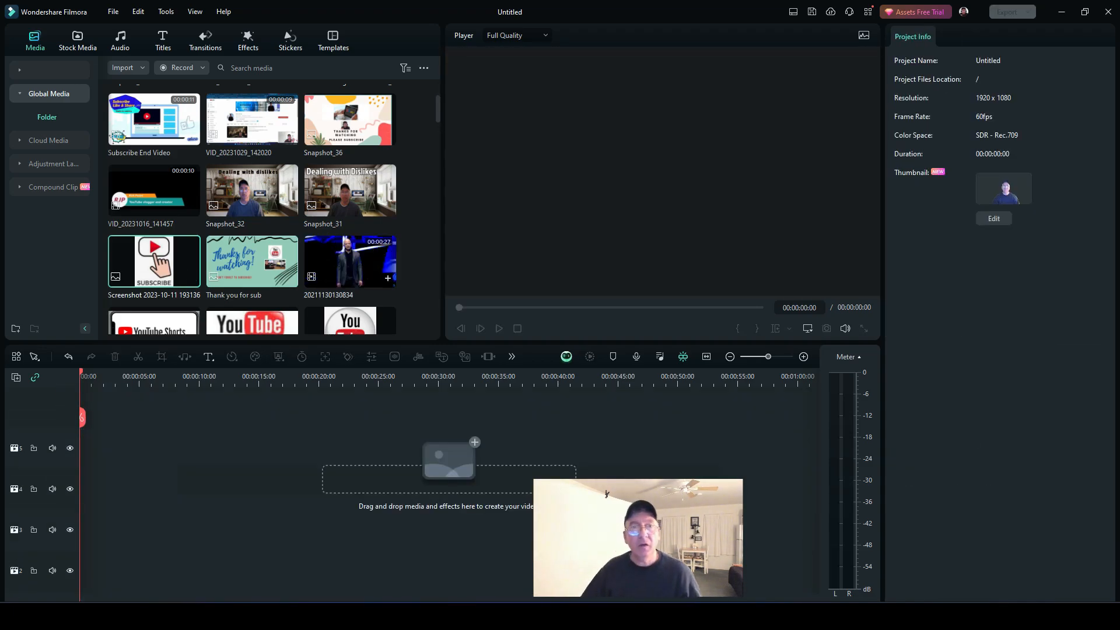
Step: Place Snapshot_32 at the start of the timeline and remove its background with AI Portrait at an edge thickness of 3.00
{"action": "left_click_drag", "start_coordinate": [257, 192], "coordinate": [111, 448]}
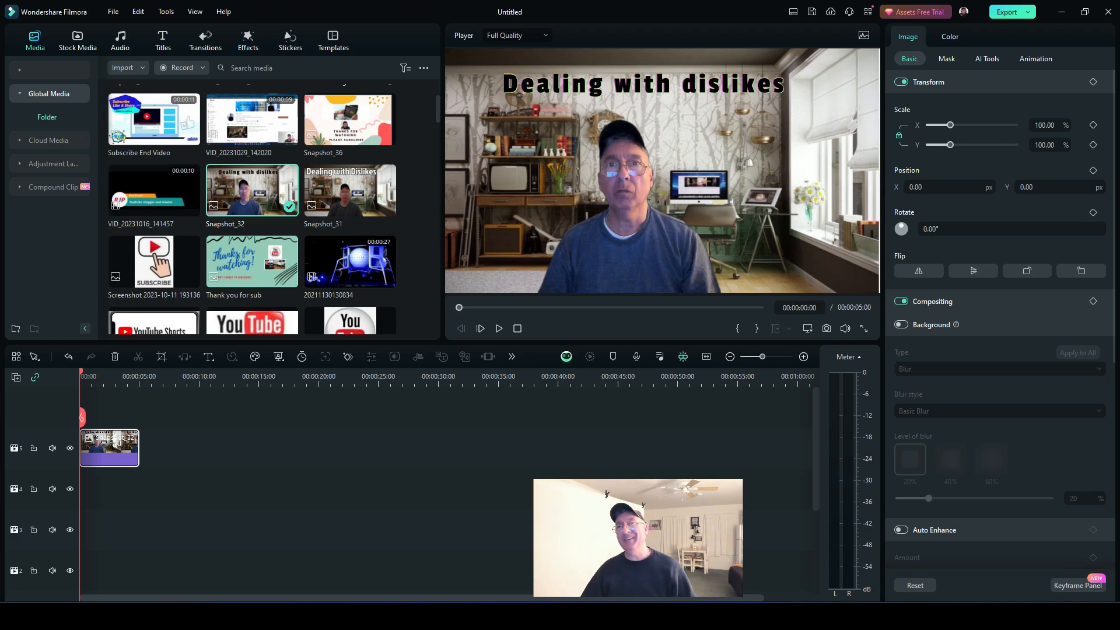
{"action": "left_click", "coordinate": [987, 59]}
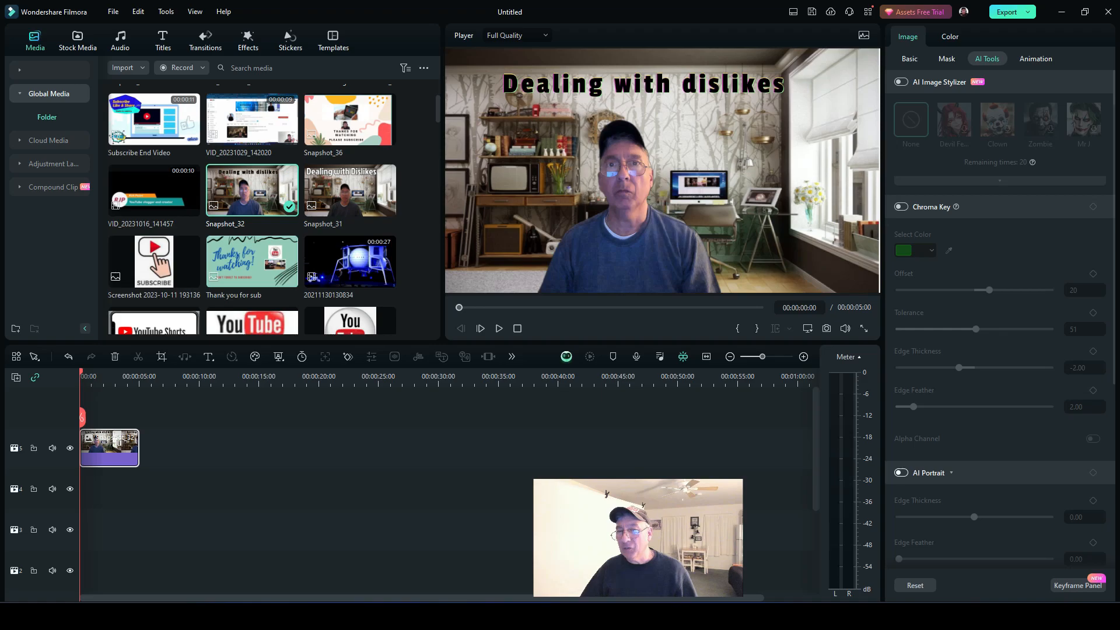
{"action": "left_click", "coordinate": [901, 473]}
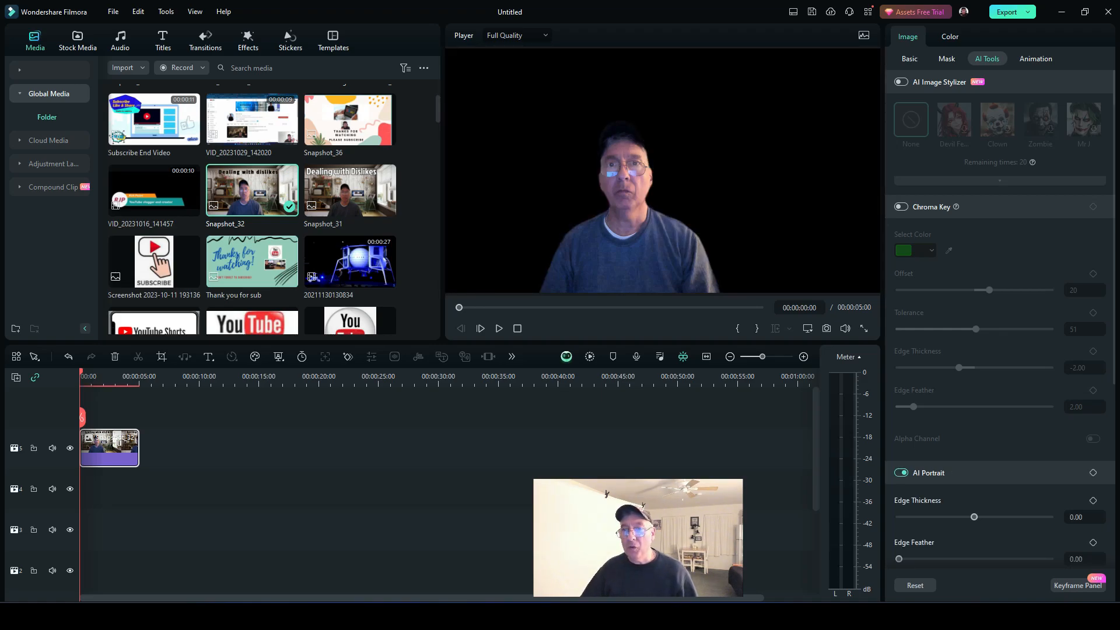
{"action": "left_click_drag", "start_coordinate": [974, 517], "coordinate": [976, 516]}
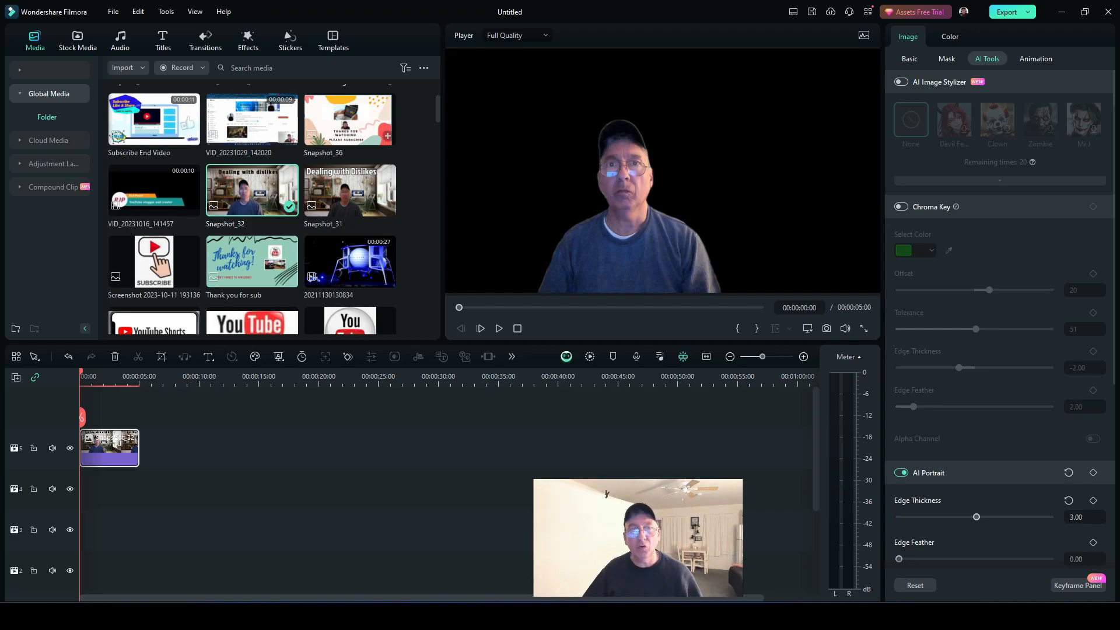
Step: Place the white background image on the track beneath the Snapshot_32 cutout, at the start of the timeline
{"action": "scroll", "coordinate": [251, 210], "scroll_direction": "down", "scroll_amount": 10}
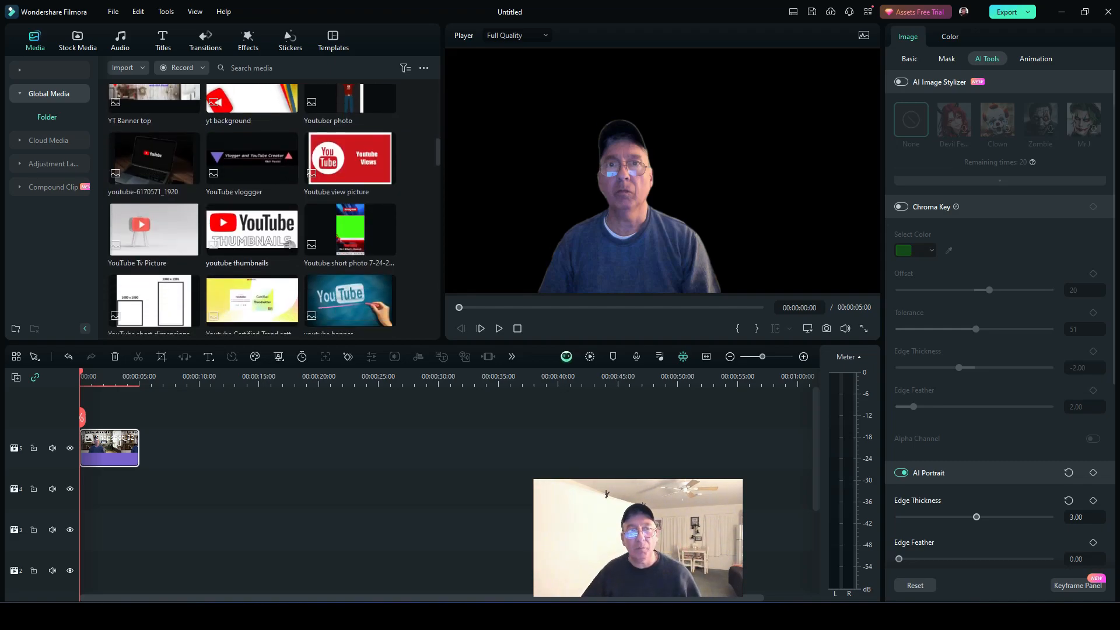
{"action": "scroll", "coordinate": [251, 216], "scroll_direction": "down", "scroll_amount": 2}
{"action": "left_click_drag", "start_coordinate": [154, 141], "coordinate": [88, 490]}
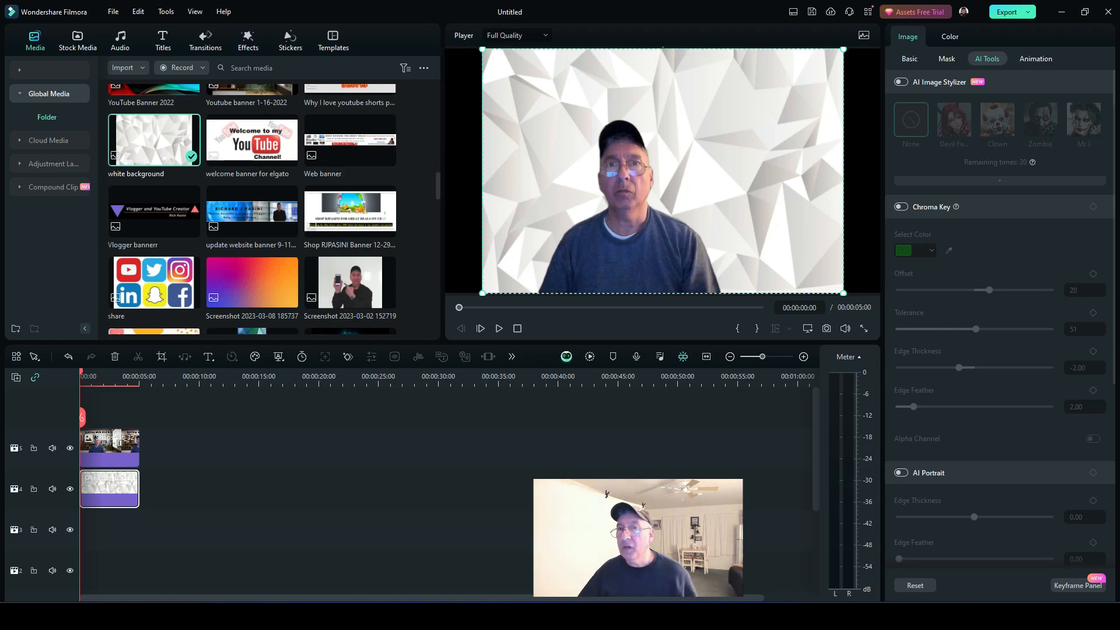
Step: Unlock the white background image's proportions and stretch it horizontally to both frame edges, to an X scale of about 132%
{"action": "left_click", "coordinate": [949, 37]}
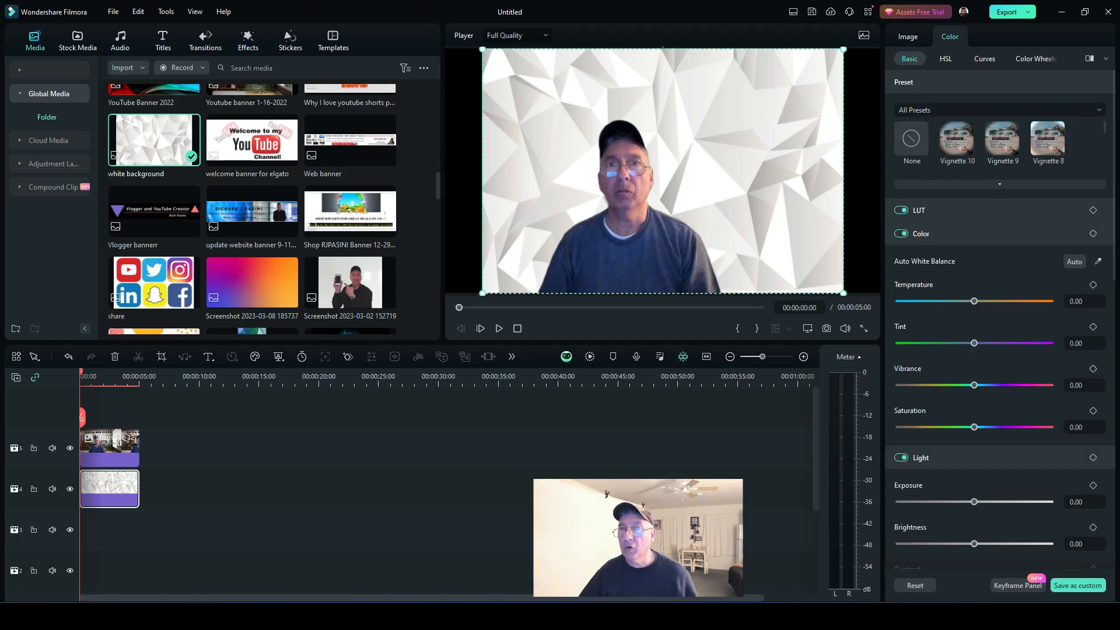
{"action": "left_click", "coordinate": [908, 36]}
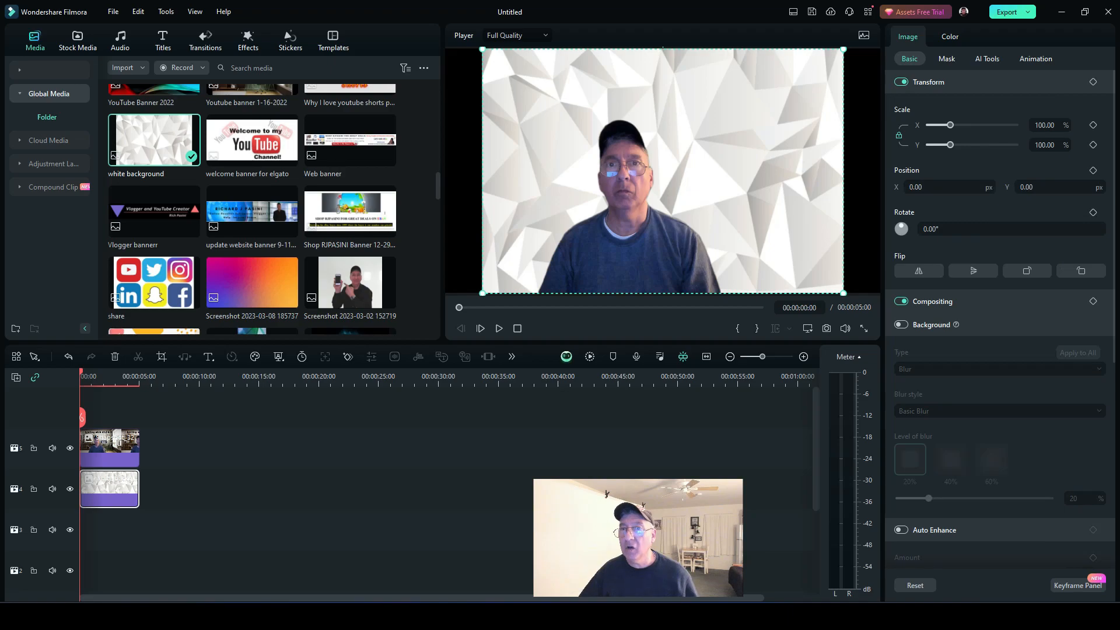
{"action": "left_click", "coordinate": [899, 136]}
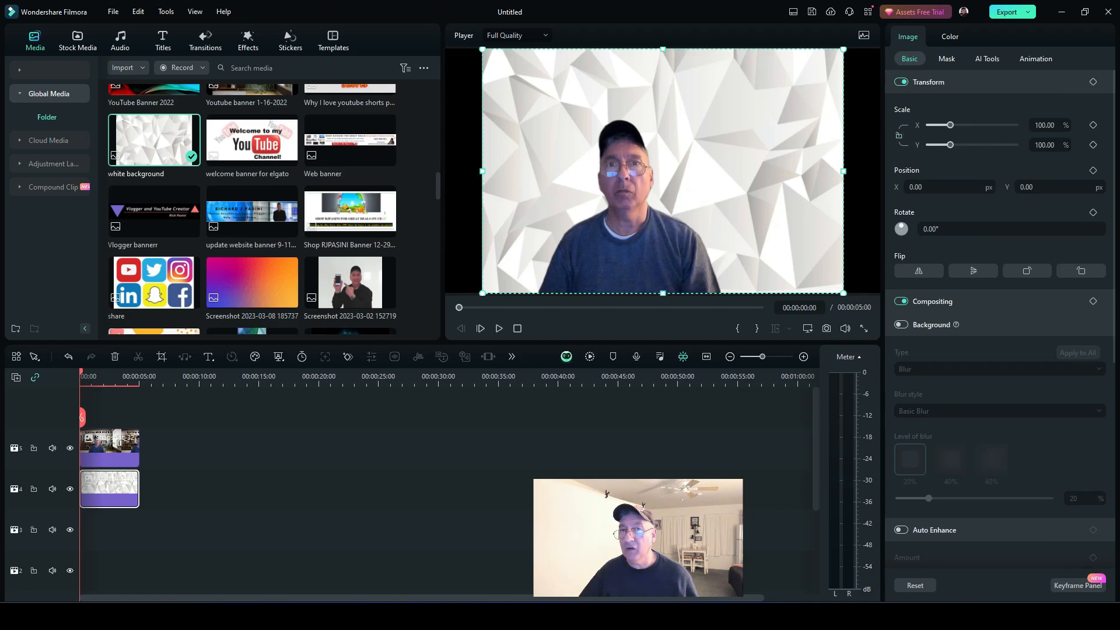
{"action": "left_click_drag", "start_coordinate": [843, 171], "coordinate": [890, 171]}
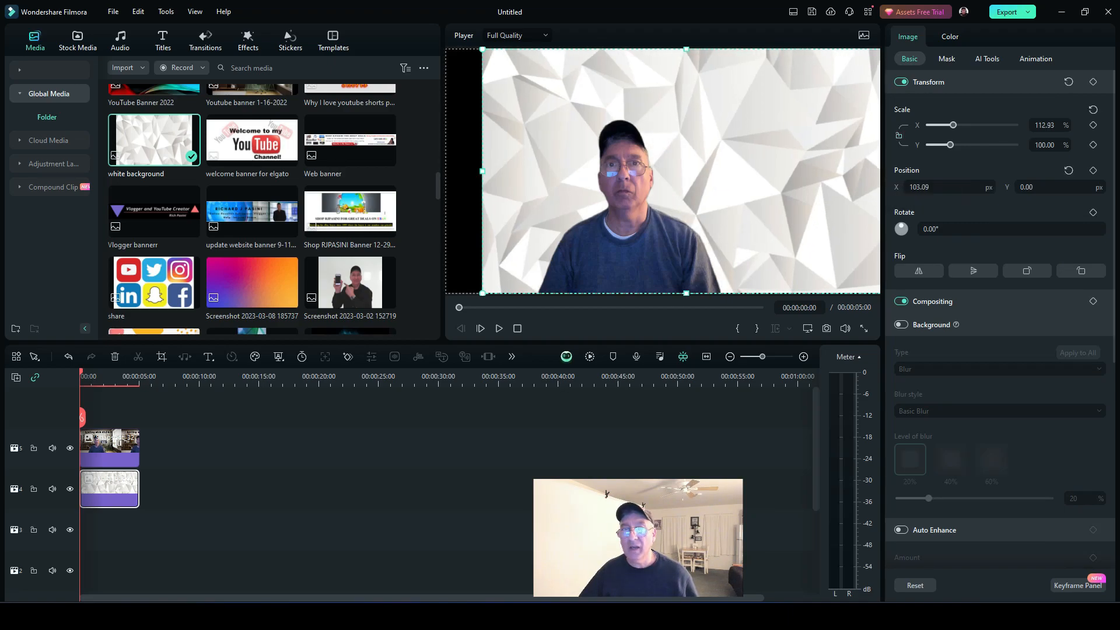
{"action": "left_click_drag", "start_coordinate": [481, 171], "coordinate": [445, 171]}
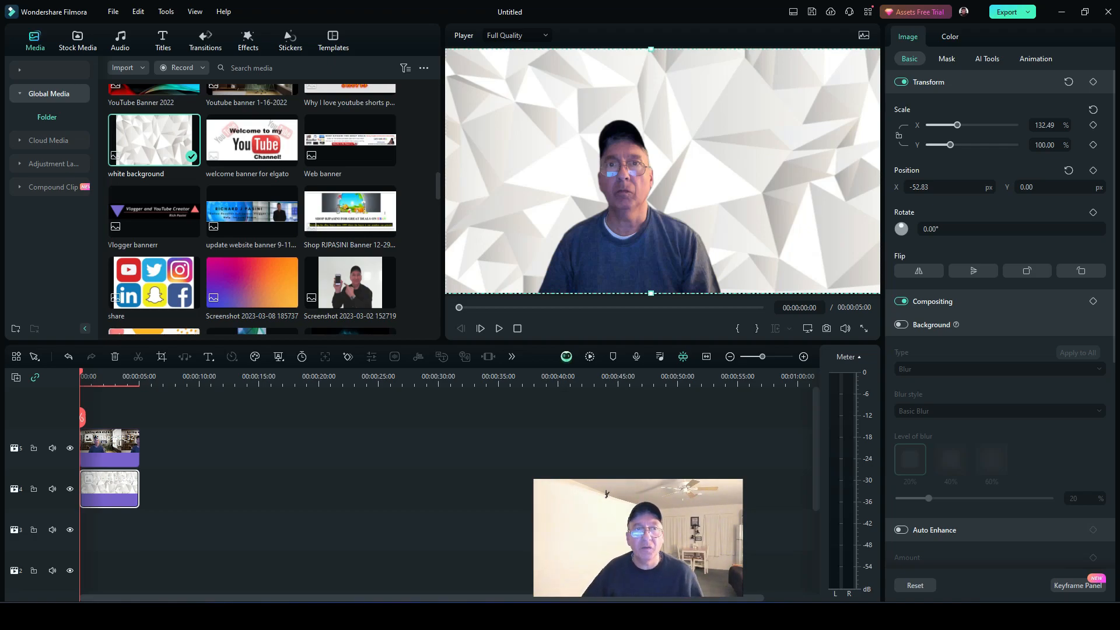
Step: Open Color Match for the Snapshot_32 clip, set its vignette exposure to 5.00 and leave the comparison view
{"action": "left_click", "coordinate": [110, 450]}
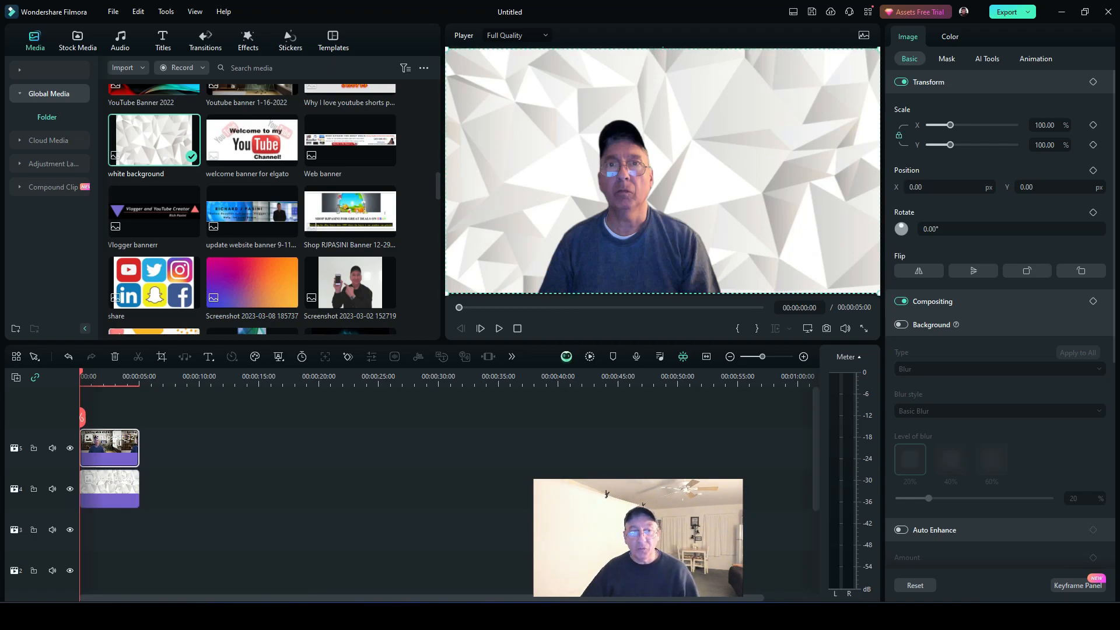
{"action": "right_click", "coordinate": [114, 448]}
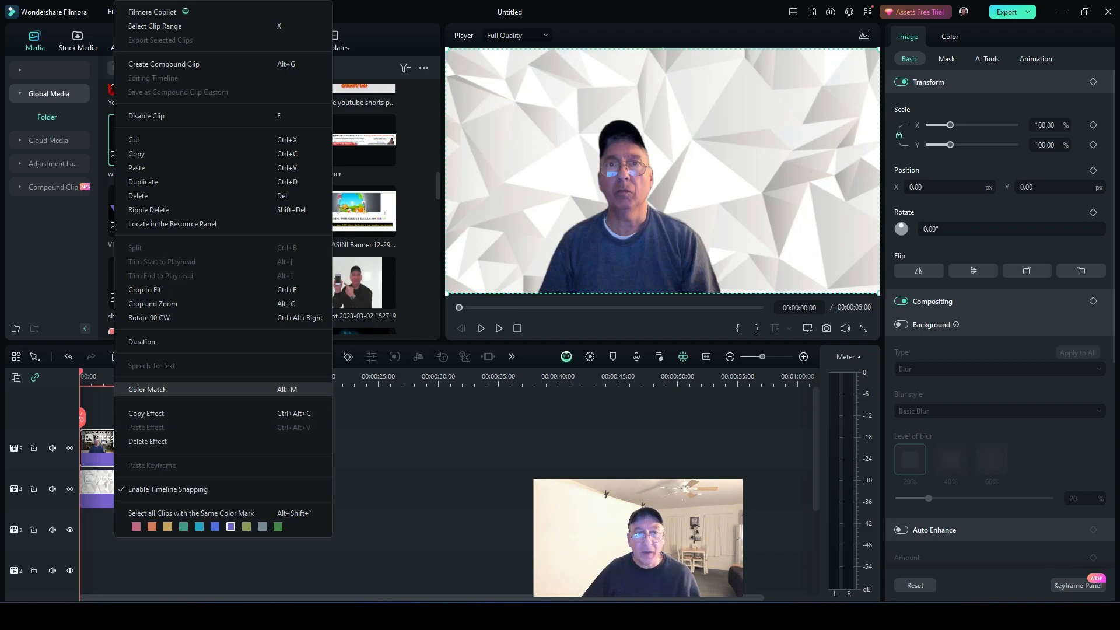
{"action": "left_click", "coordinate": [147, 389]}
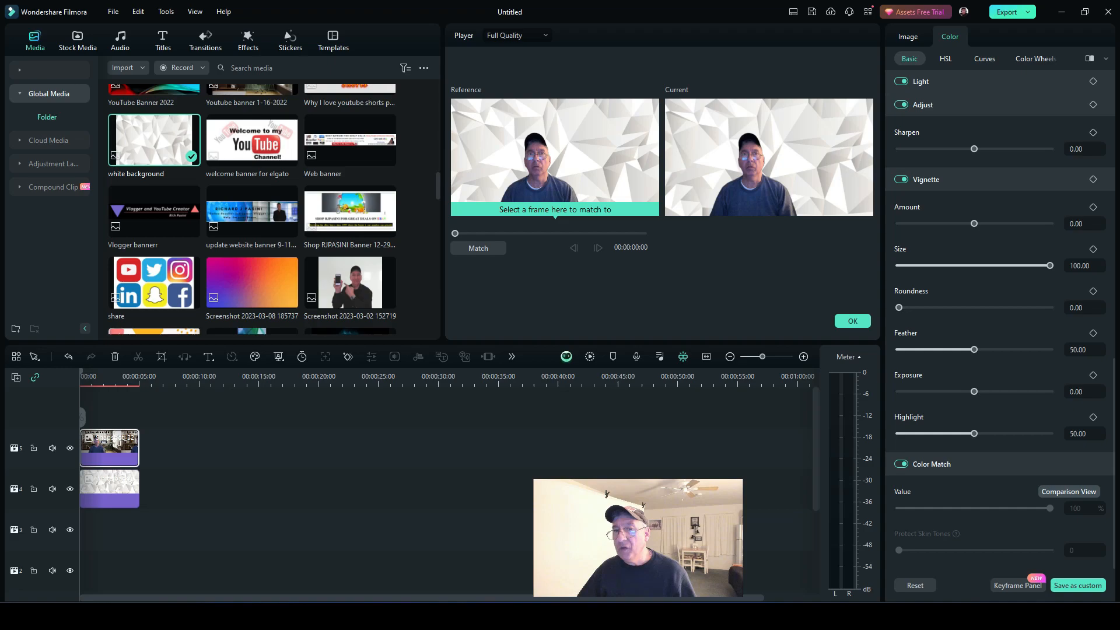
{"action": "mouse_move", "coordinate": [974, 392]}
{"action": "left_mouse_down"}
{"action": "mouse_move", "coordinate": [1019, 392]}
{"action": "mouse_move", "coordinate": [977, 391]}
{"action": "left_mouse_up"}
{"action": "left_click", "coordinate": [901, 464]}
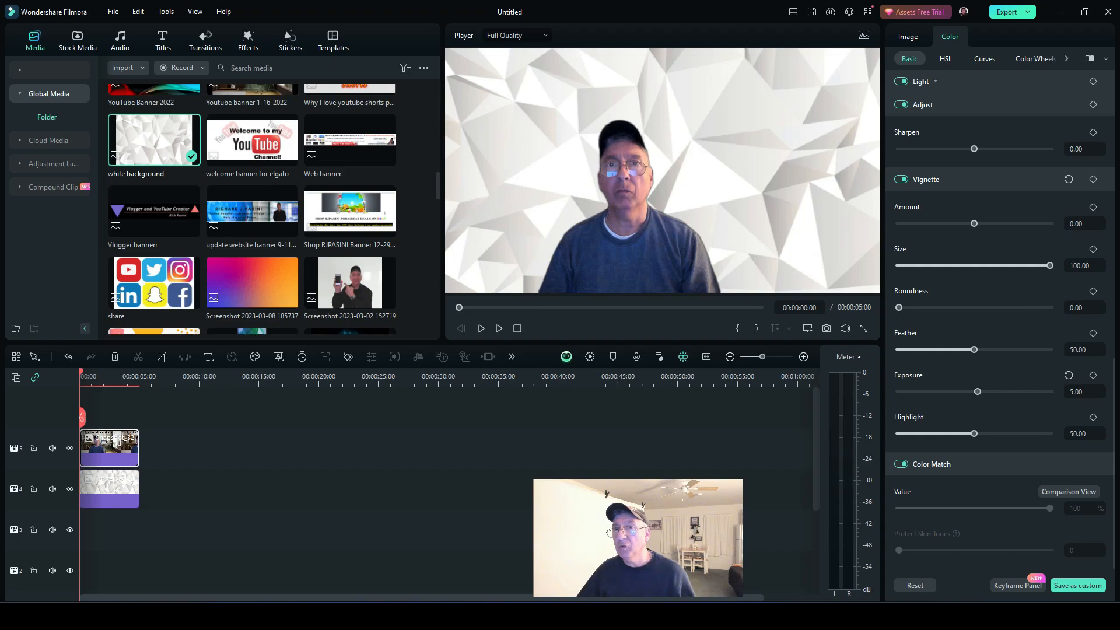
Step: Set the Snapshot_32 clip's sharpen to 55.00 and its vignette highlight to 72.00
{"action": "left_click_drag", "start_coordinate": [973, 149], "coordinate": [1015, 149]}
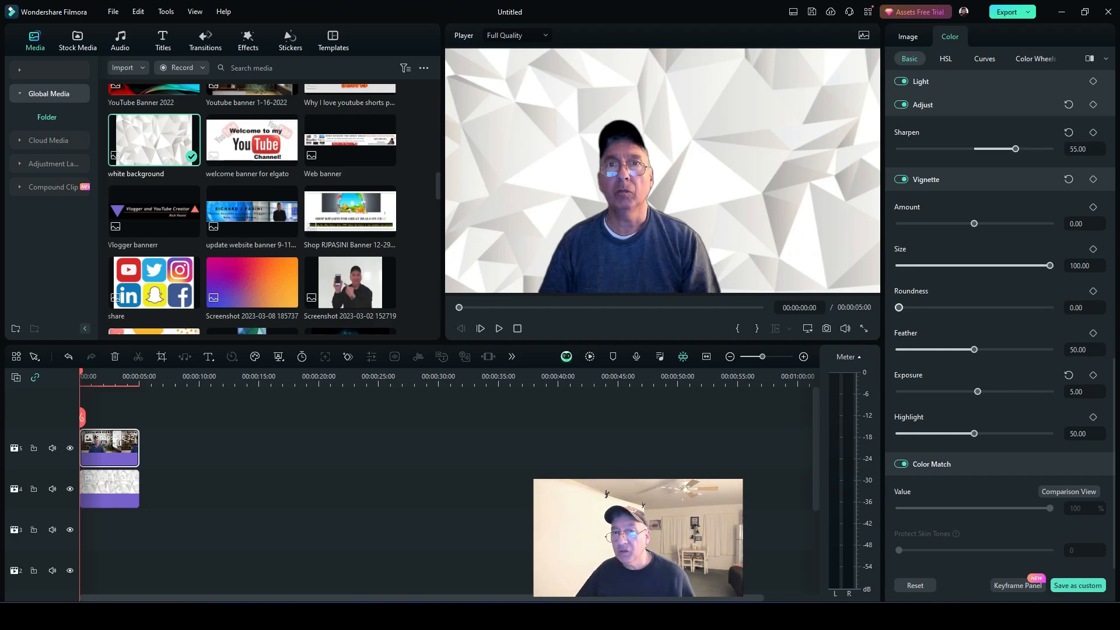
{"action": "mouse_move", "coordinate": [898, 307]}
{"action": "left_mouse_down"}
{"action": "mouse_move", "coordinate": [1013, 307]}
{"action": "mouse_move", "coordinate": [899, 308]}
{"action": "left_mouse_up"}
{"action": "mouse_move", "coordinate": [974, 350]}
{"action": "left_mouse_down"}
{"action": "mouse_move", "coordinate": [996, 349]}
{"action": "mouse_move", "coordinate": [974, 350]}
{"action": "left_mouse_up"}
{"action": "left_click_drag", "start_coordinate": [974, 434], "coordinate": [1007, 434]}
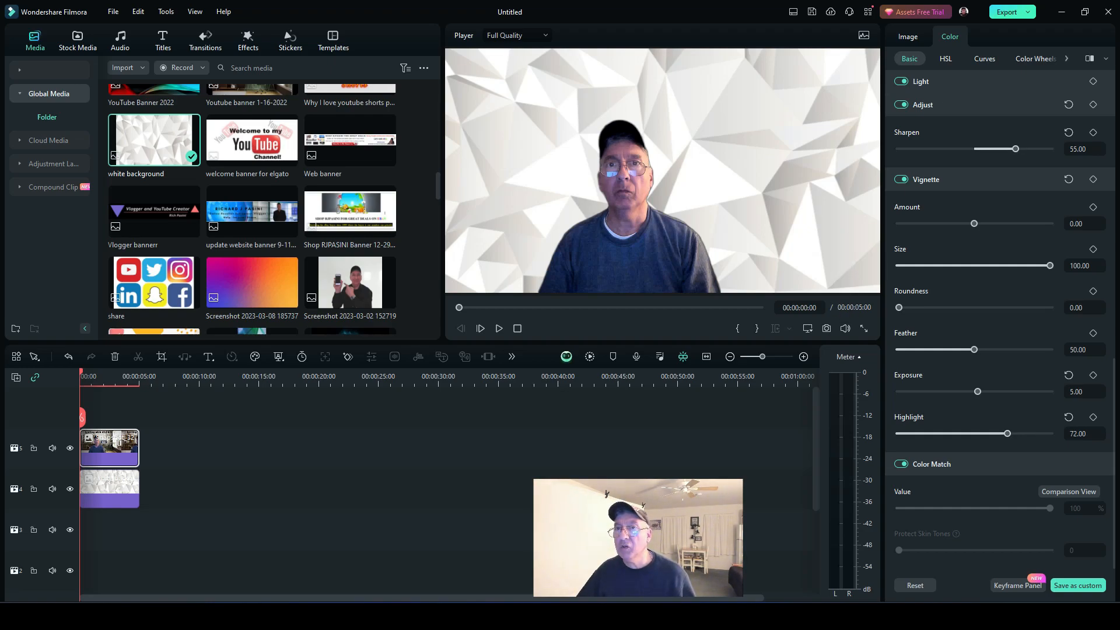
Step: Try adjusting the Snapshot_32 clip's highlights, midtones and shadows brightness with the color wheels, and reset them
{"action": "left_click", "coordinate": [1035, 58]}
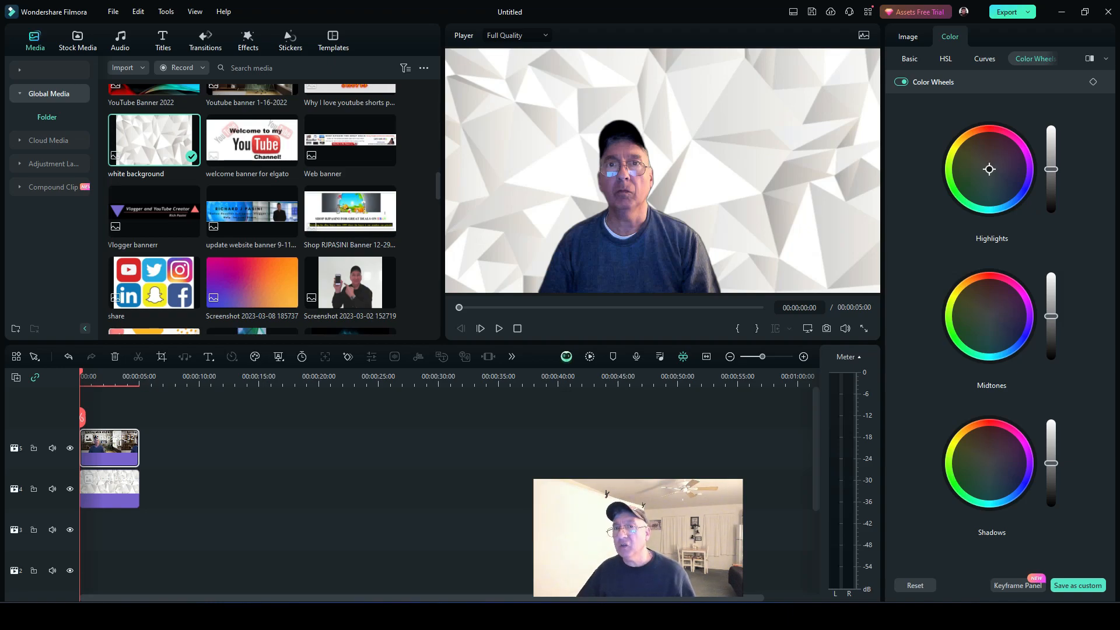
{"action": "left_click_drag", "start_coordinate": [1050, 169], "coordinate": [1051, 208]}
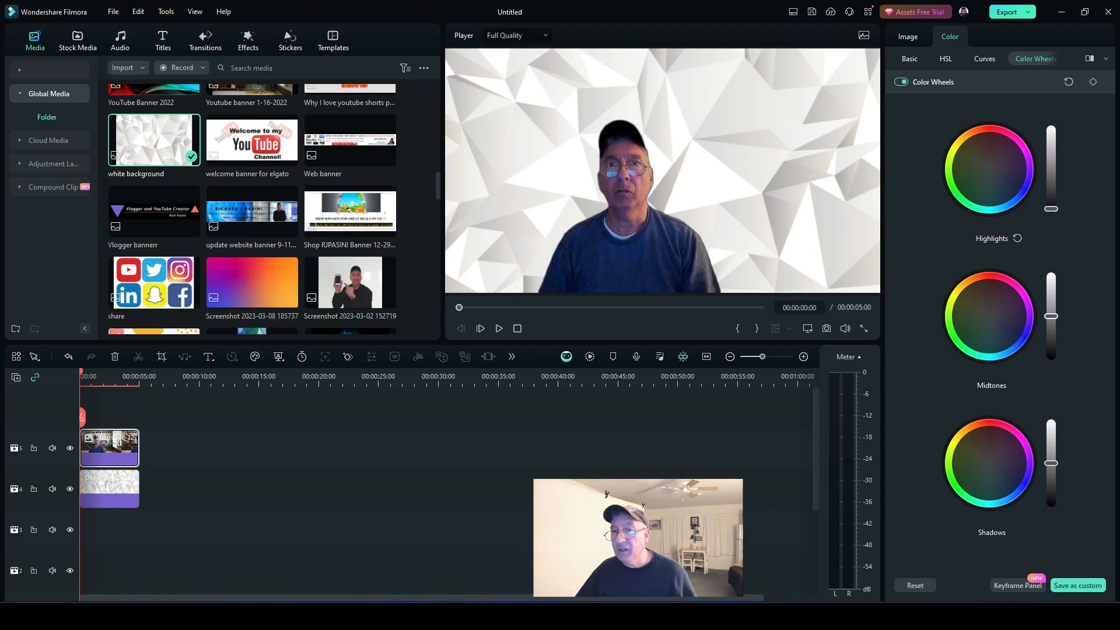
{"action": "mouse_move", "coordinate": [1050, 315]}
{"action": "left_mouse_down"}
{"action": "mouse_move", "coordinate": [1050, 280]}
{"action": "mouse_move", "coordinate": [1050, 328]}
{"action": "mouse_move", "coordinate": [1050, 314]}
{"action": "left_mouse_up"}
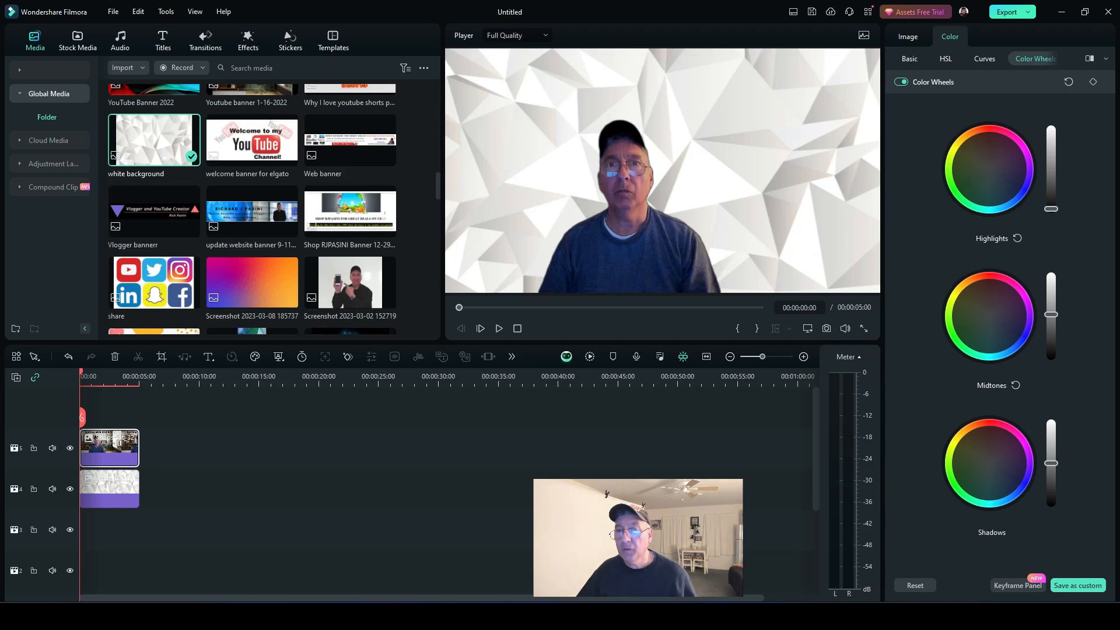
{"action": "mouse_move", "coordinate": [1051, 463]}
{"action": "left_mouse_down"}
{"action": "mouse_move", "coordinate": [1050, 472]}
{"action": "mouse_move", "coordinate": [1051, 450]}
{"action": "mouse_move", "coordinate": [1050, 473]}
{"action": "left_mouse_up"}
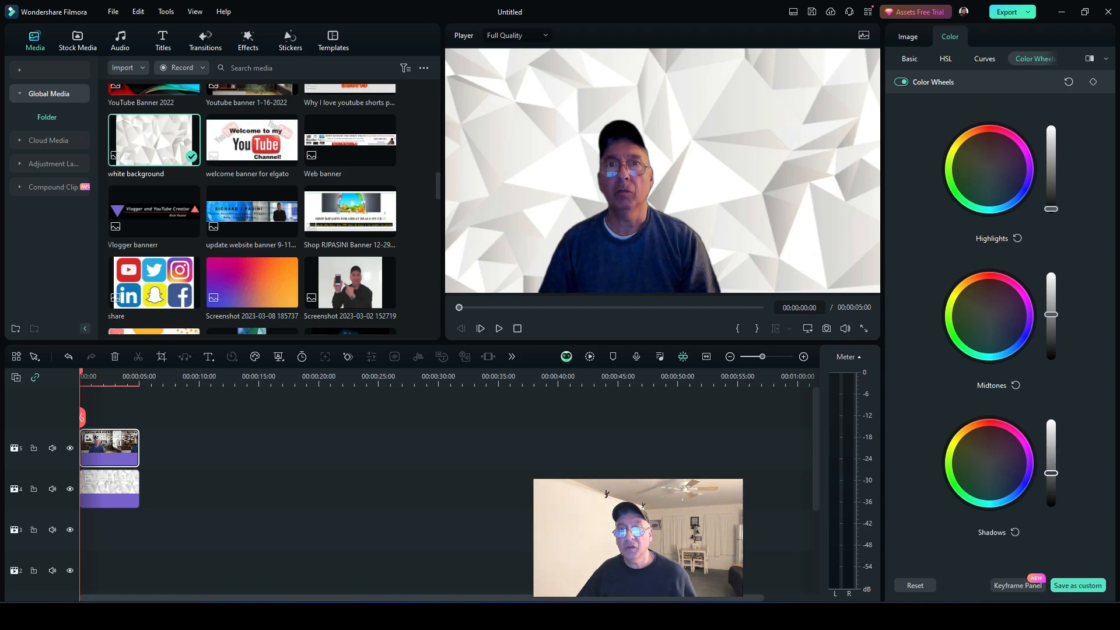
{"action": "left_click_drag", "start_coordinate": [1051, 208], "coordinate": [1050, 176]}
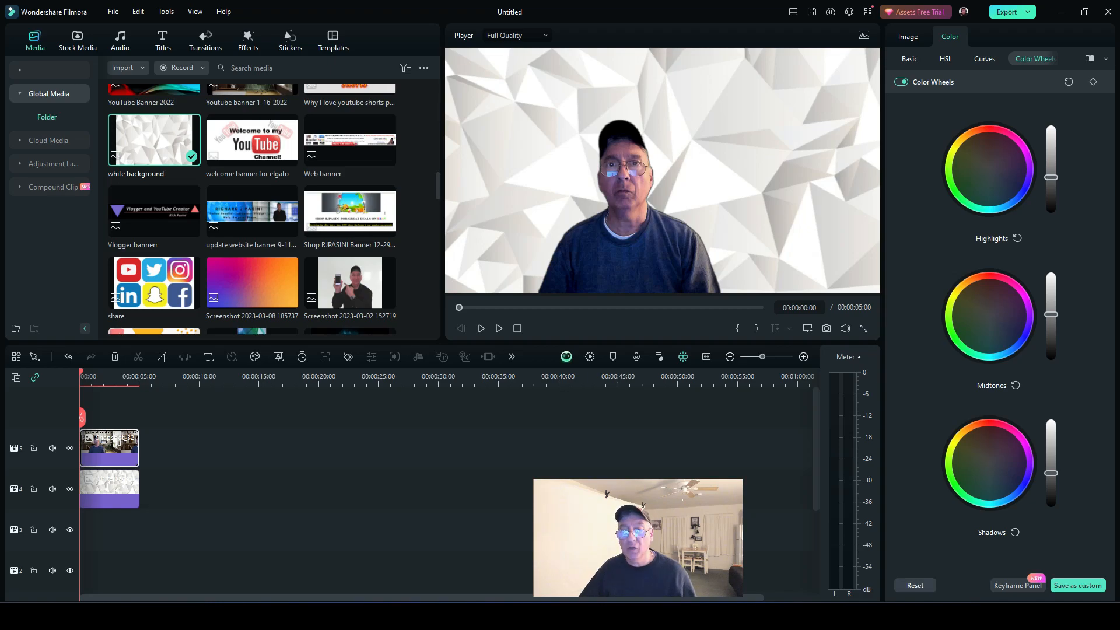
{"action": "left_click", "coordinate": [915, 585]}
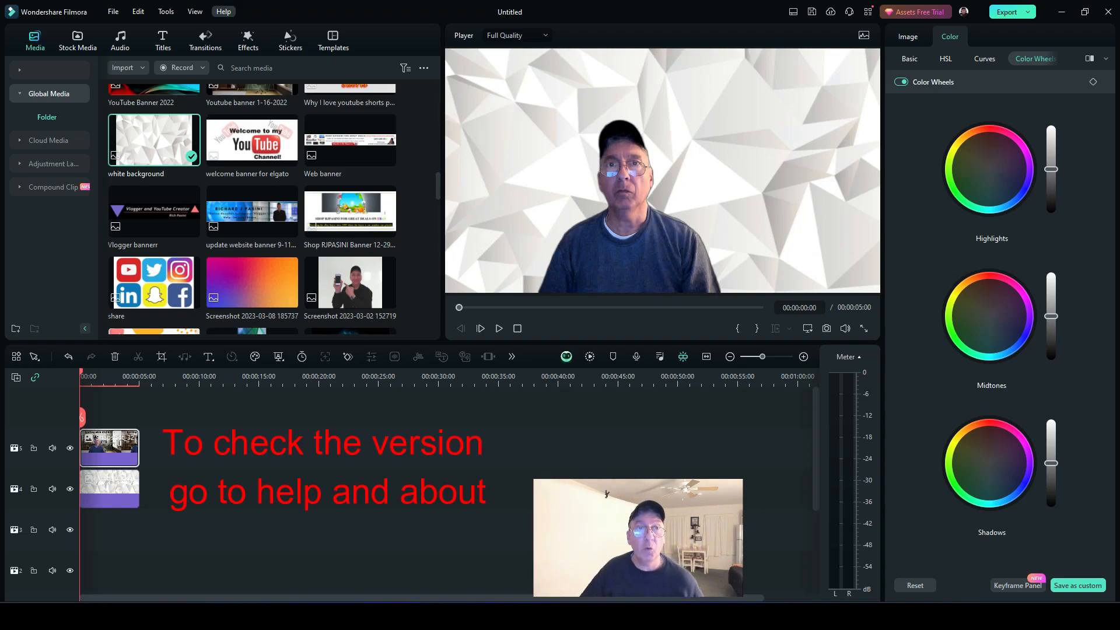
Step: Check the installed program version in the product information and close that window
{"action": "left_click", "coordinate": [224, 12]}
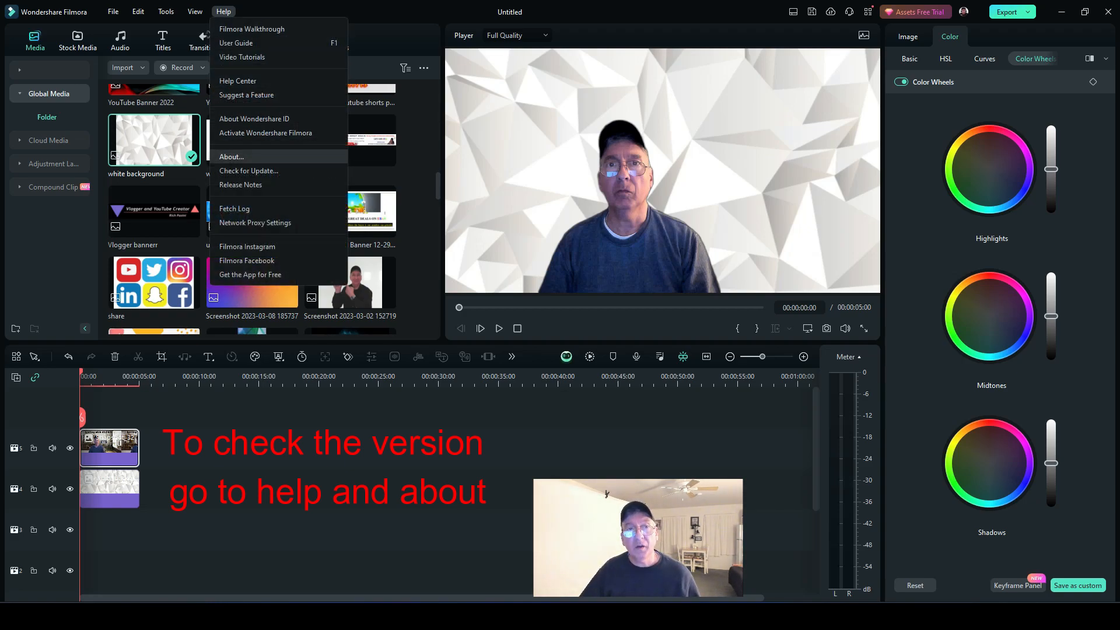
{"action": "left_click", "coordinate": [231, 156]}
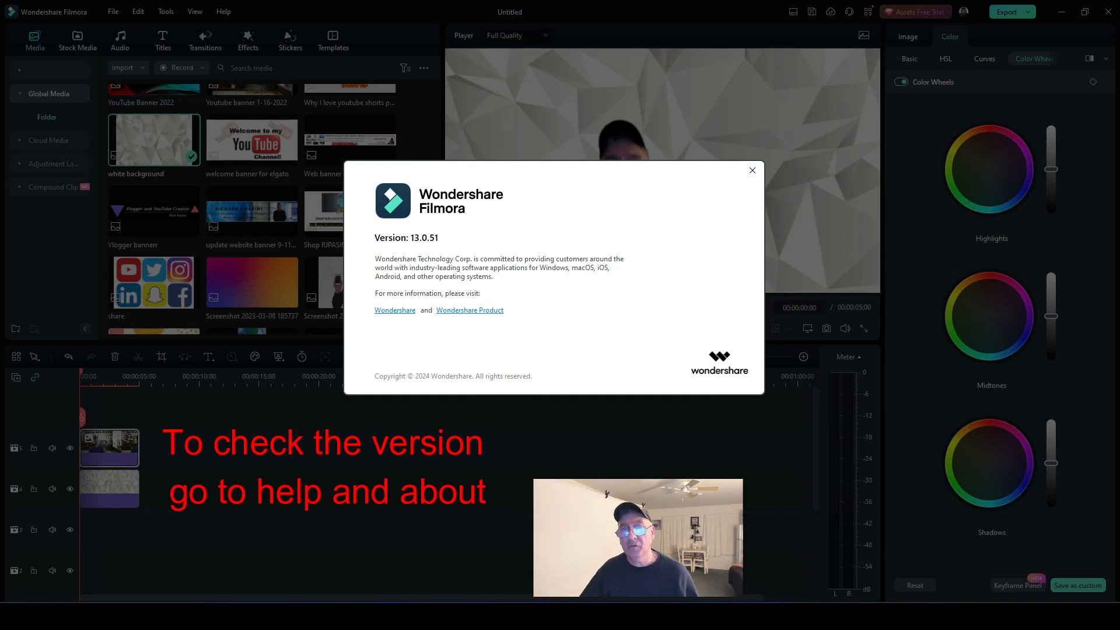
{"action": "left_click", "coordinate": [753, 171]}
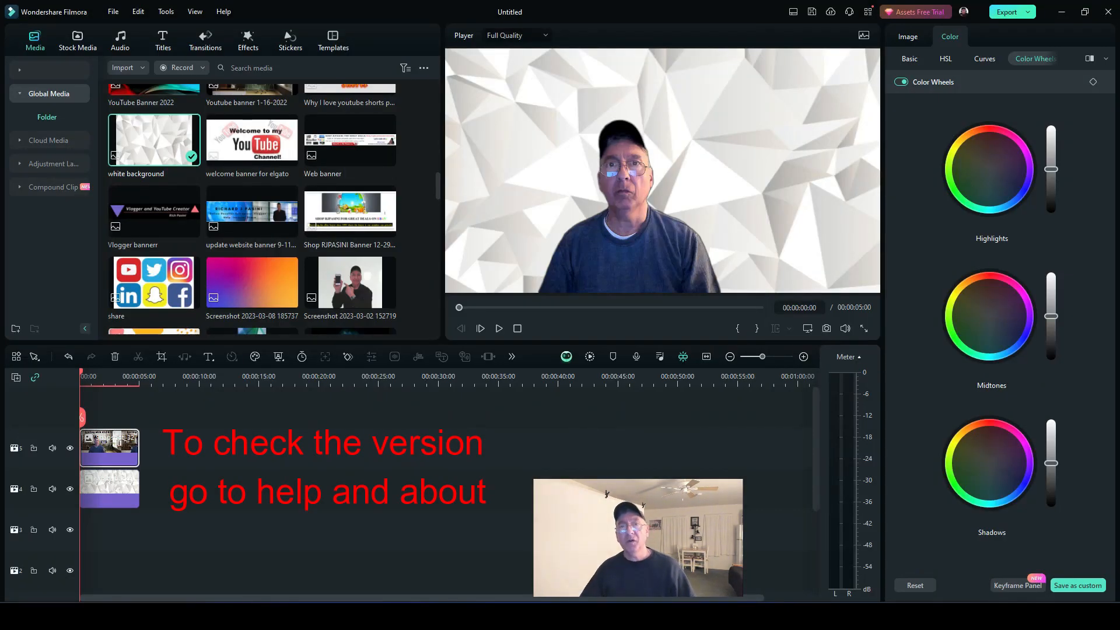